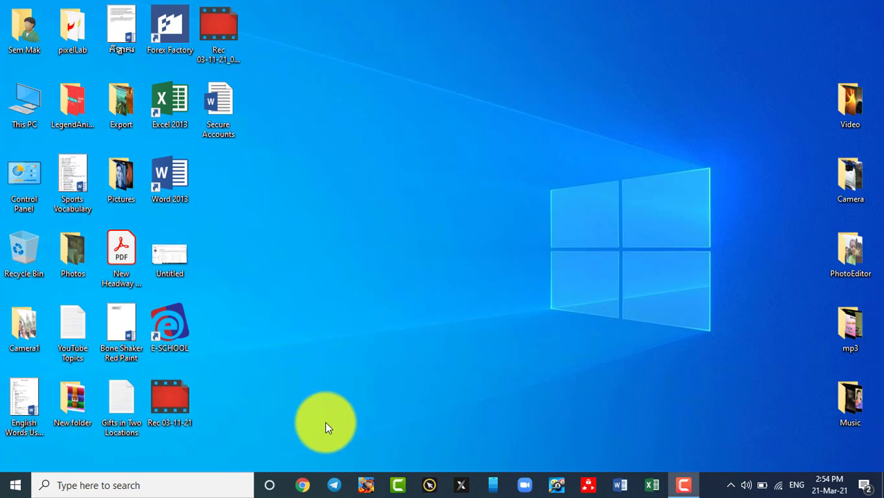
Step: Switch to Chrome, open YouTube, and go to the channel's YouTube Studio dashboard
click(307, 481)
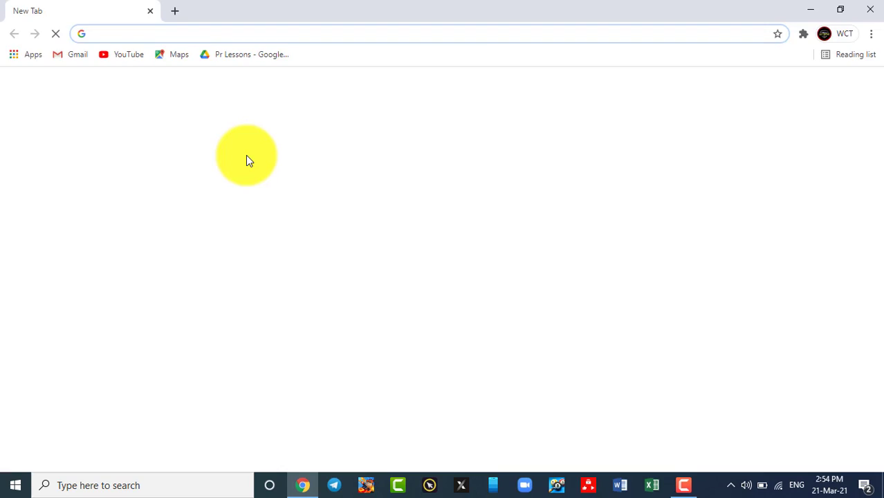
click(129, 61)
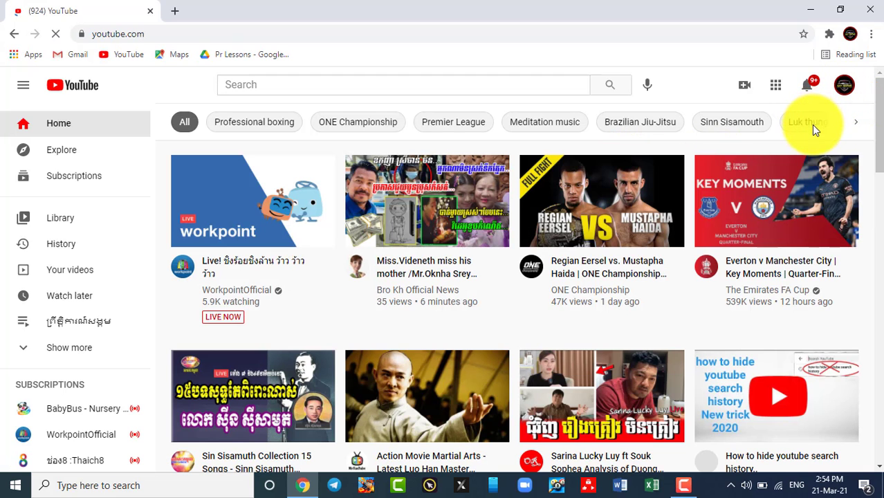
click(845, 85)
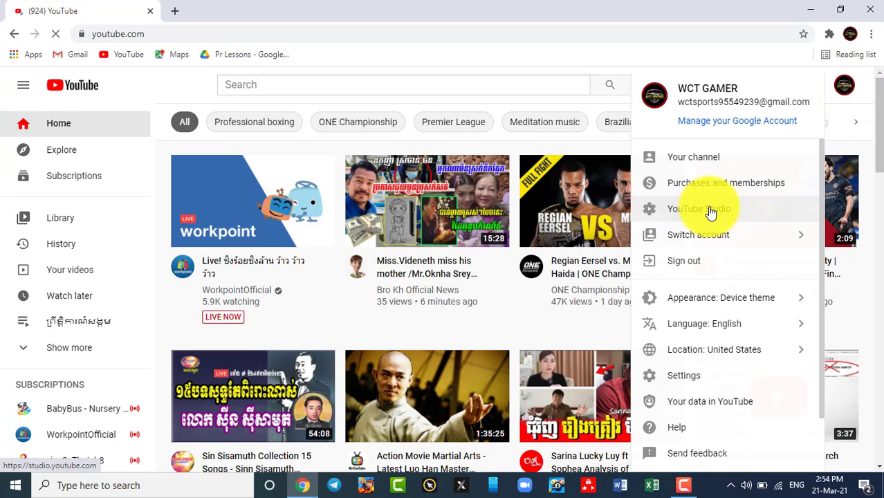
click(710, 210)
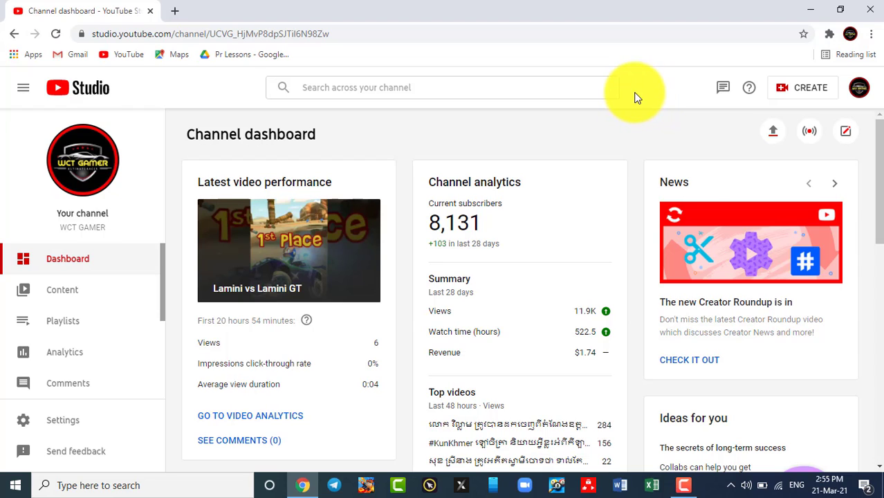
Step: Search for "google adsense" in a new browser tab and open the AdSense account from the results
click(173, 10)
click(168, 33)
text(google adsense)
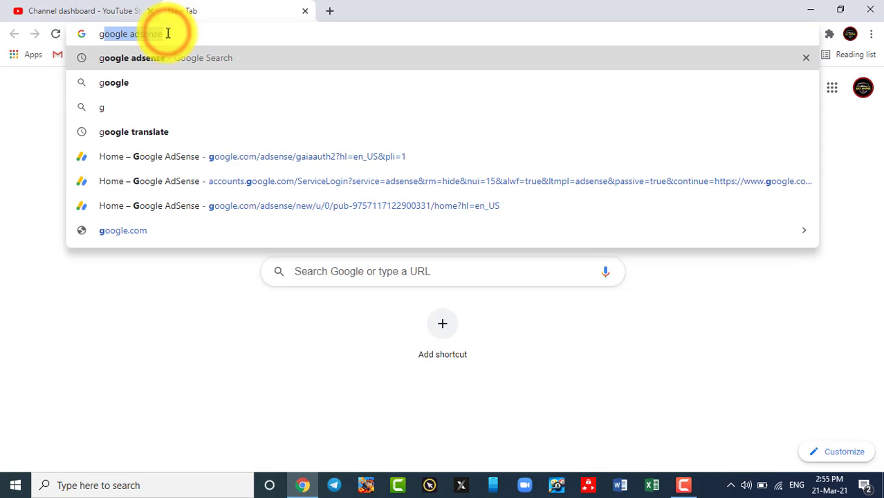
key(Return)
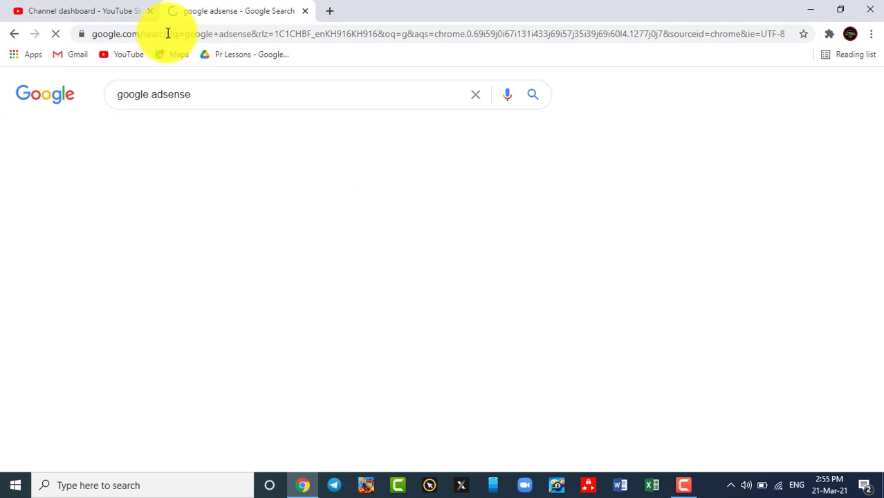
scroll(207, 166, down, 3)
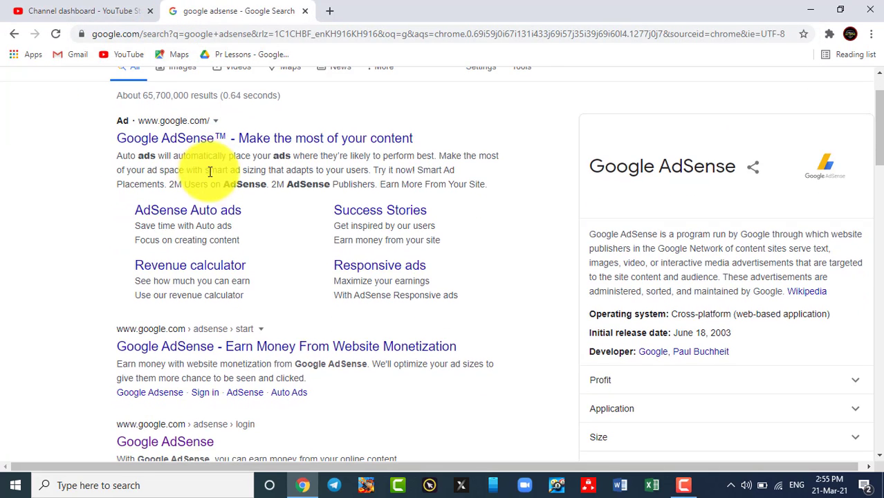
scroll(217, 211, down, 2)
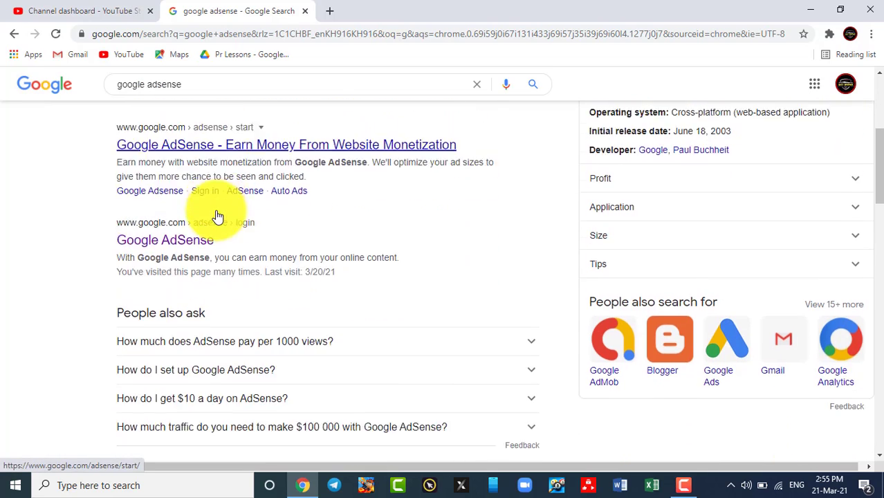
click(194, 188)
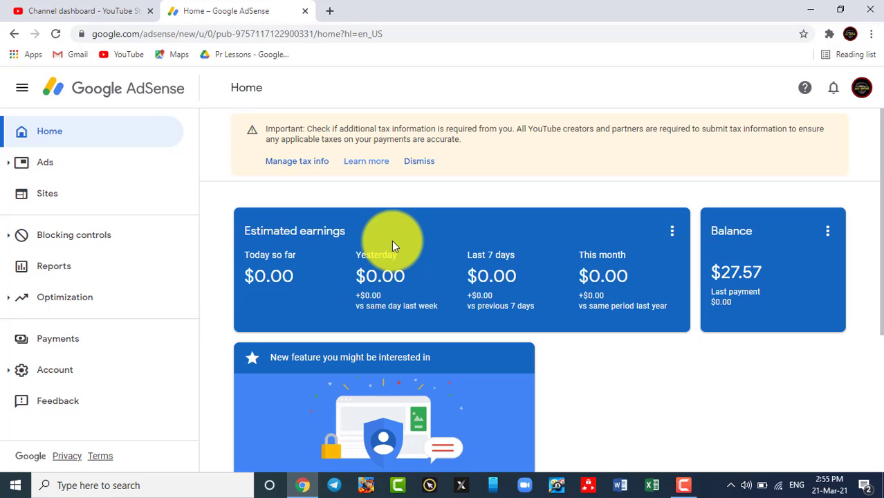
Step: Open the AdSense payments settings and review the name, address and tax entries in the payments profile
click(54, 344)
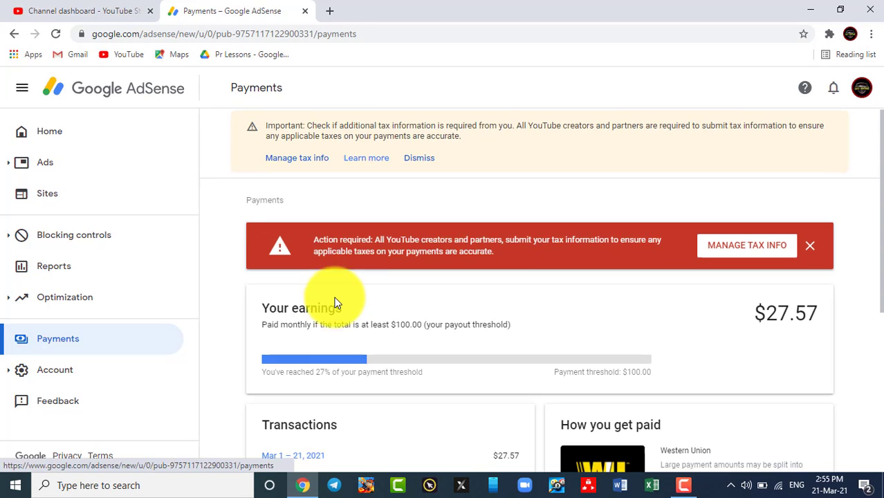
scroll(387, 298, down, 5)
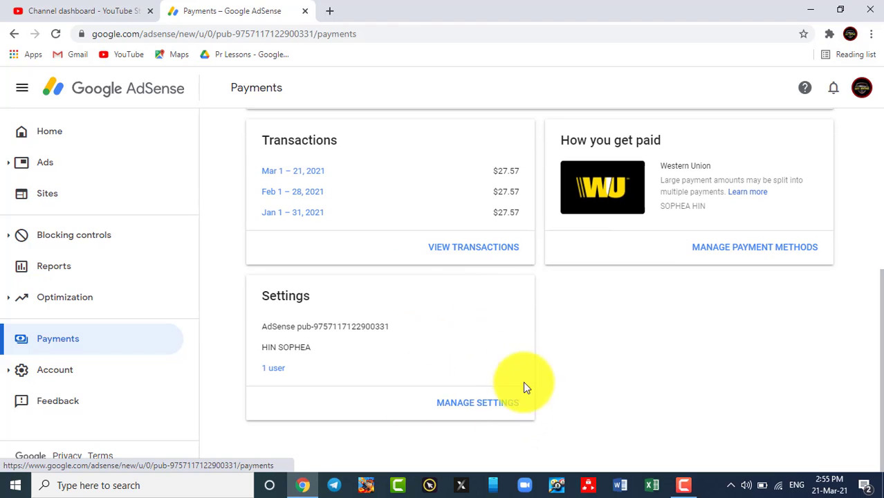
click(488, 408)
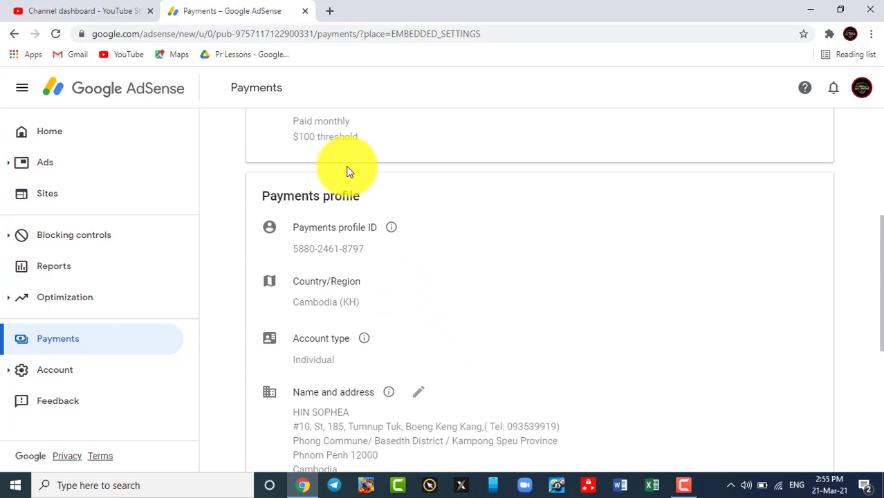
scroll(385, 297, down, 2)
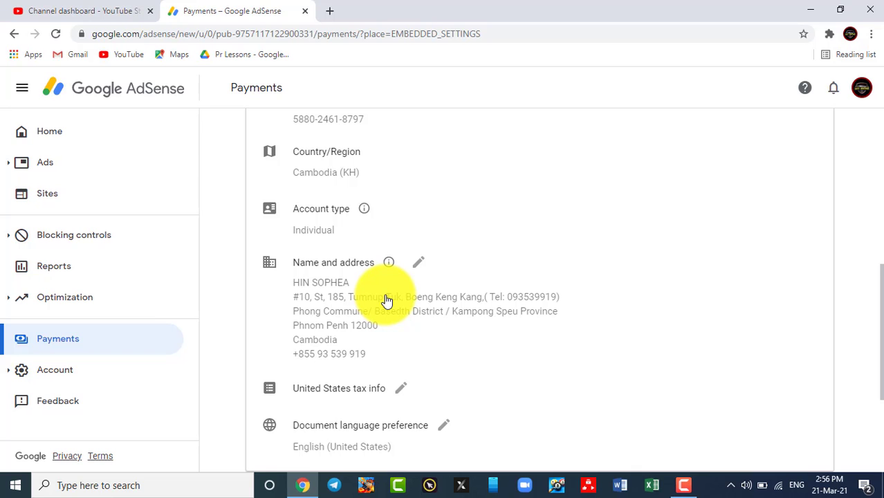
Step: Search for "google adsense" again in another new tab and open the AdSense home page from the results
click(330, 11)
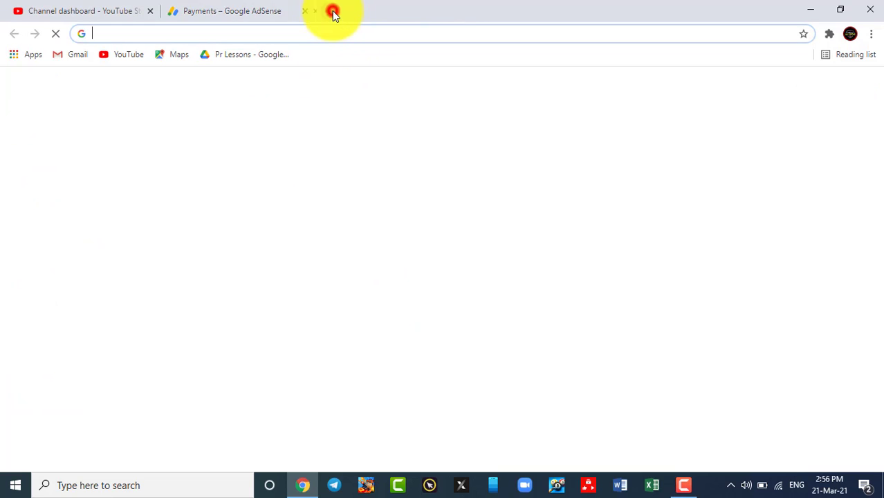
text(go)
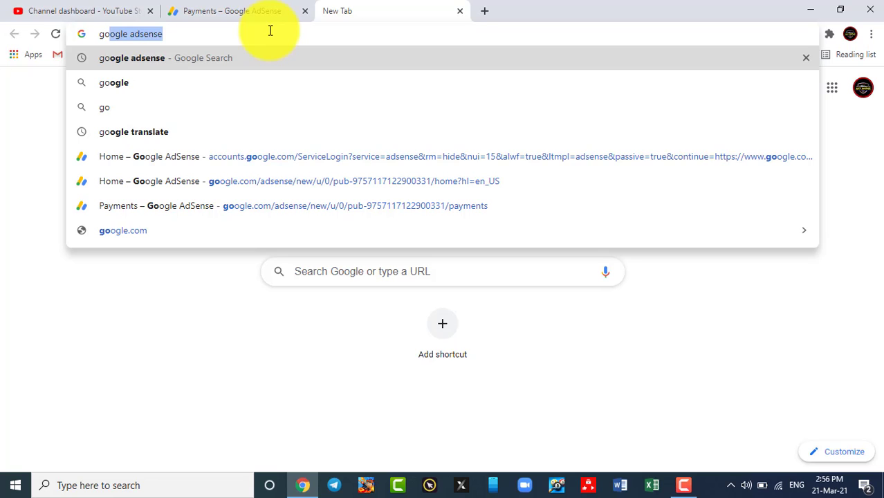
key(Return)
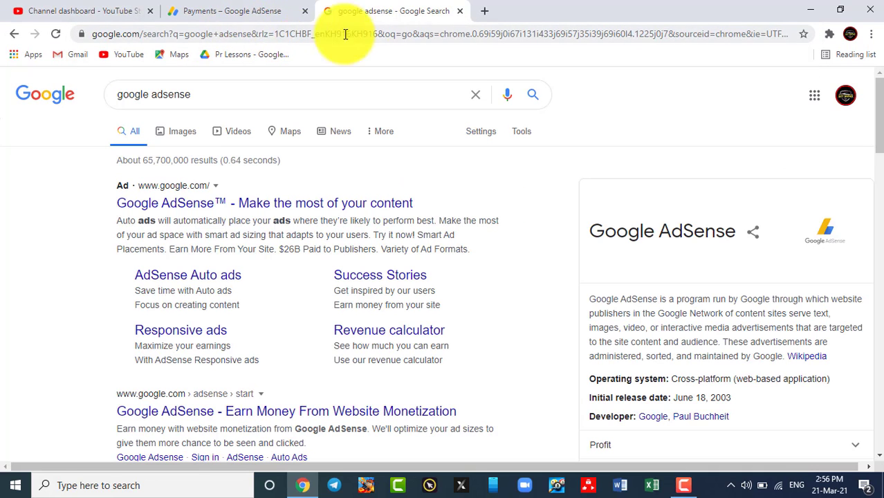
scroll(238, 224, down, 2)
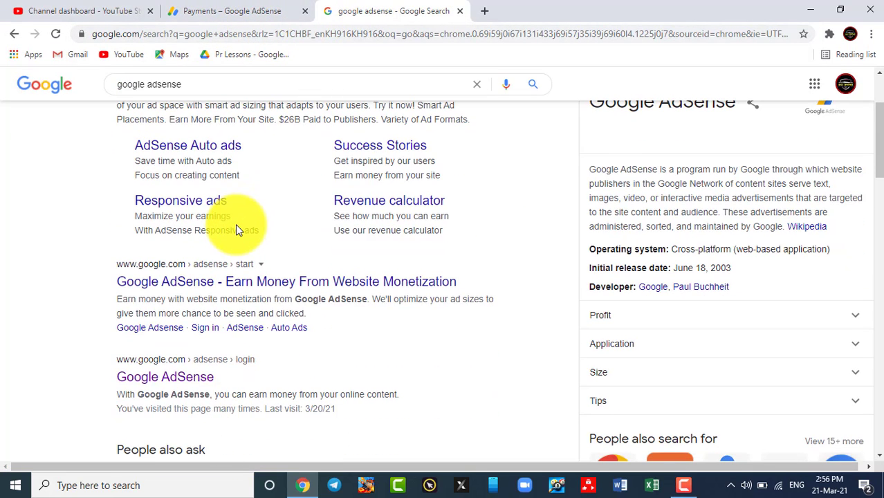
scroll(236, 225, down, 2)
click(199, 251)
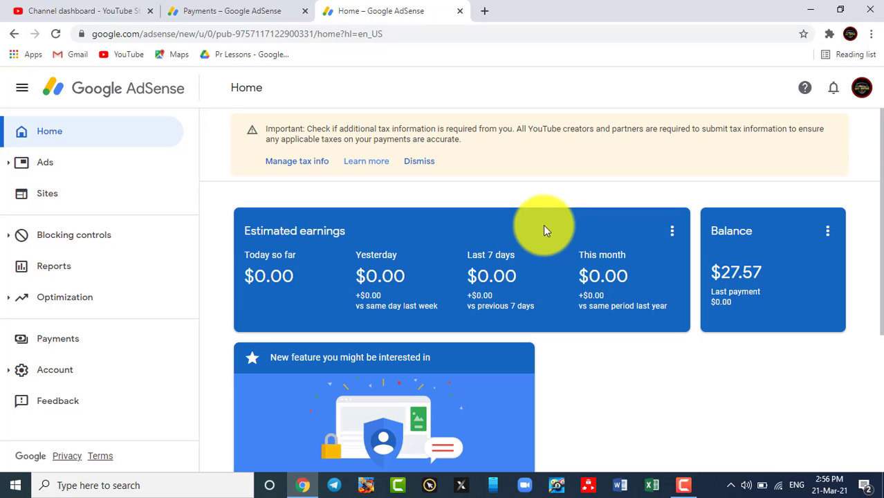
Step: Start adding United States tax info from the tax notice and verify the account with the saved Google password
click(305, 163)
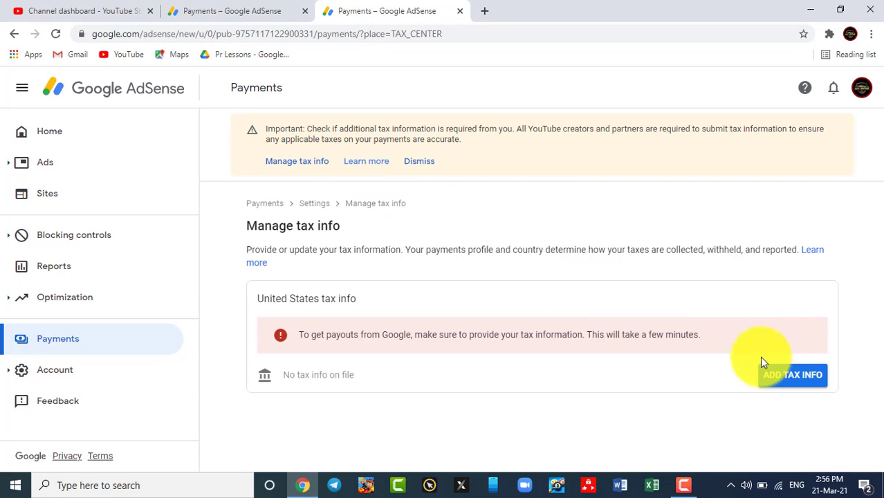
click(790, 379)
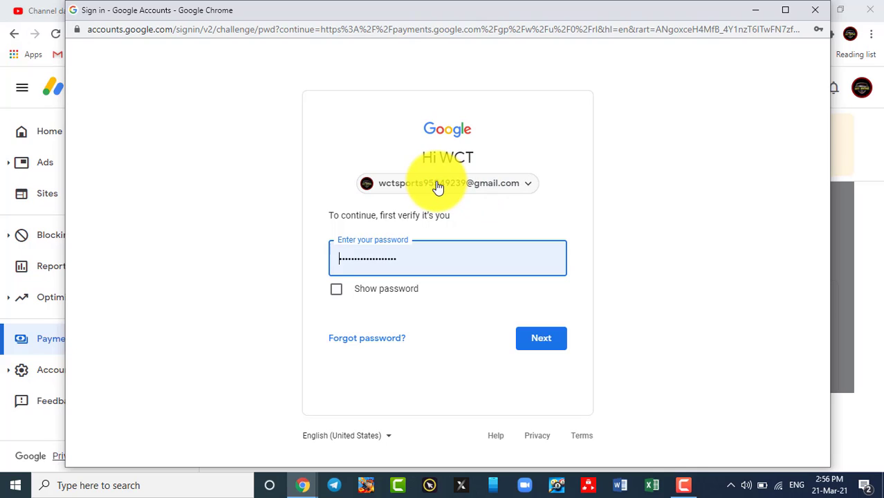
key(Home)
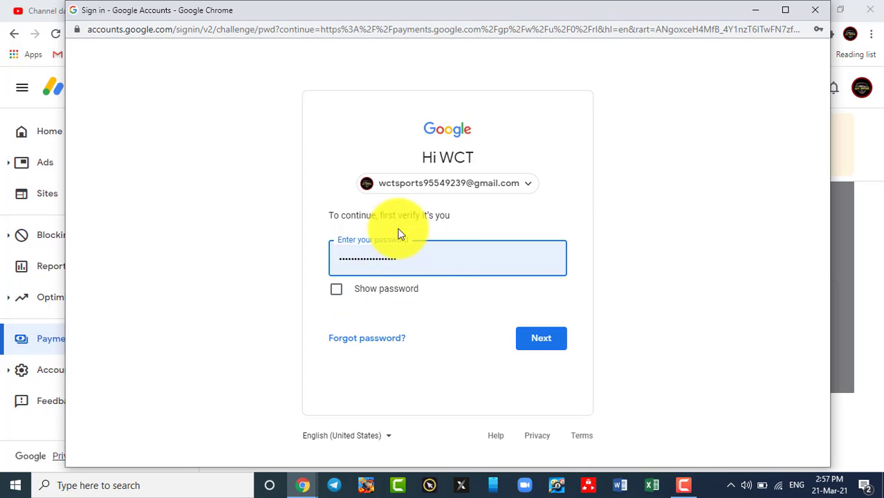
click(545, 344)
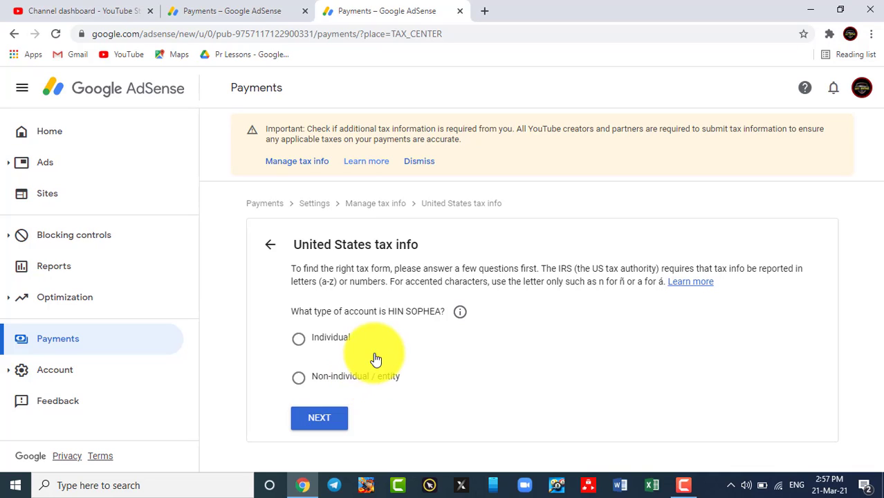
Step: Set the account type to Individual and answer No to being a citizen or resident of the United States
click(298, 341)
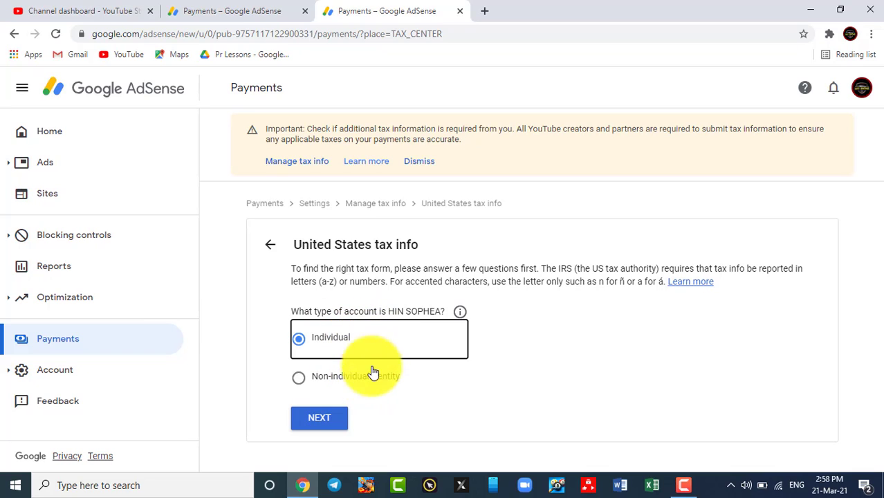
click(319, 418)
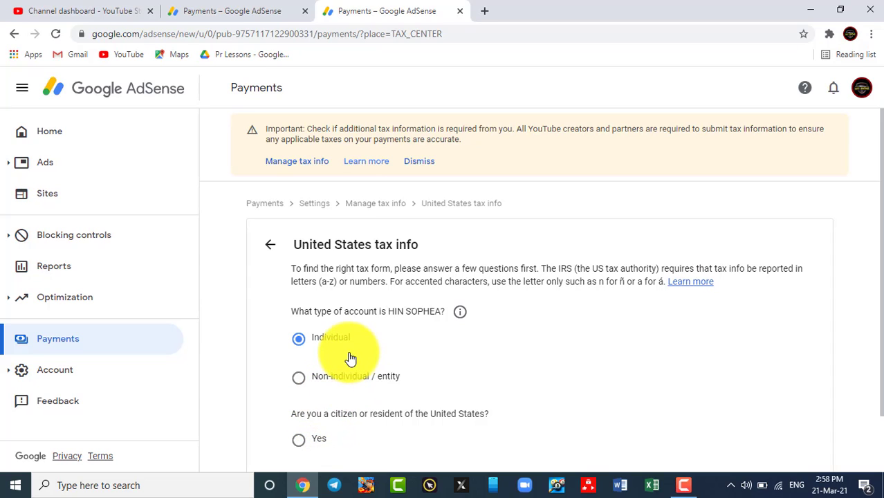
scroll(415, 323, down, 1)
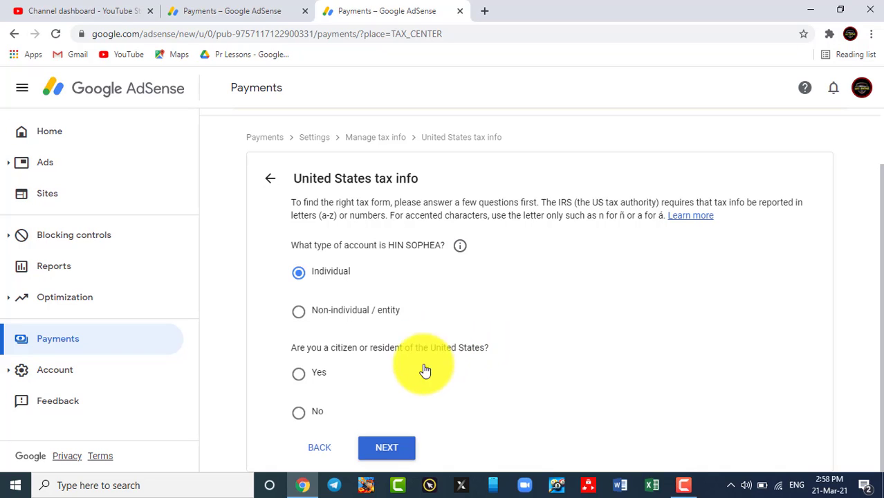
click(300, 414)
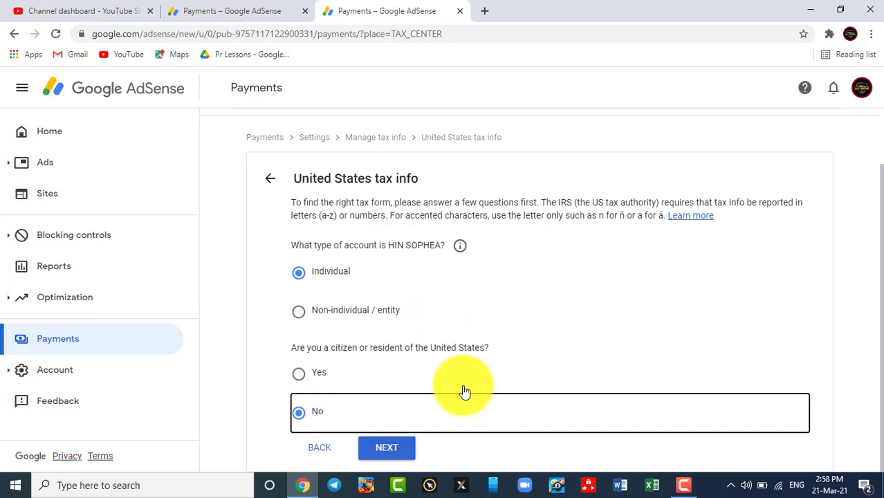
click(388, 448)
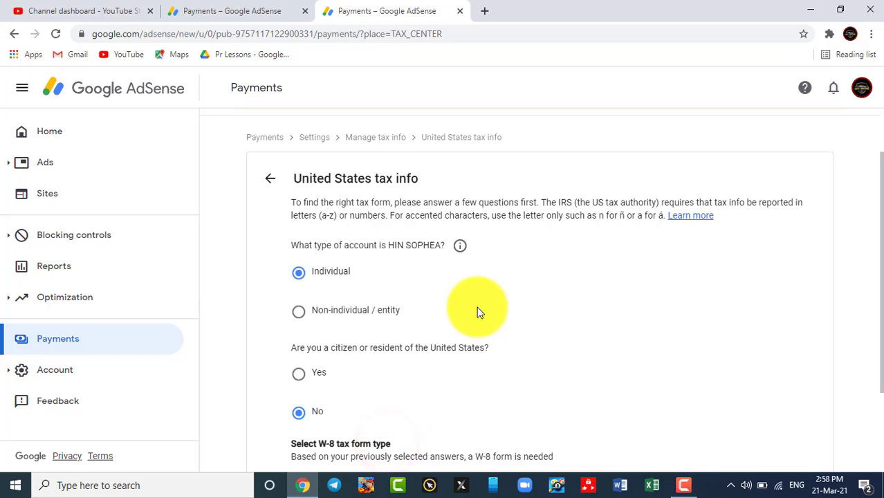
Step: Choose W-8BEN as the W-8 tax form type and start the form
scroll(476, 306, down, 2)
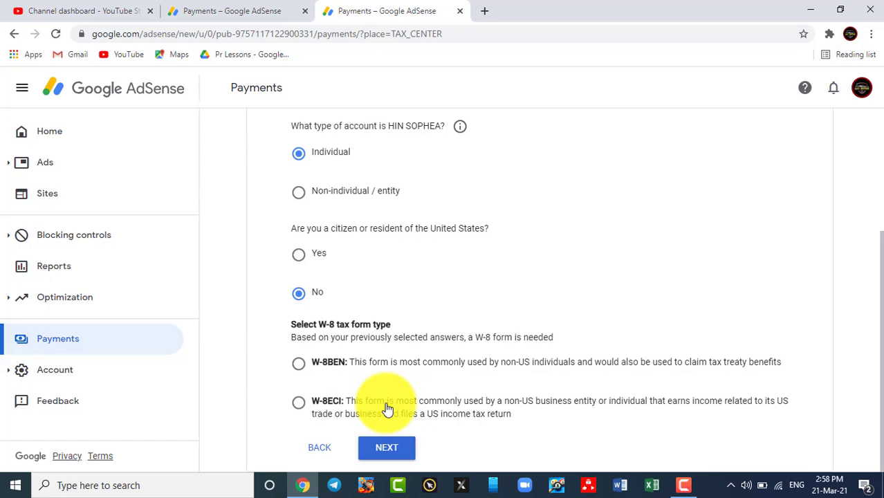
click(298, 362)
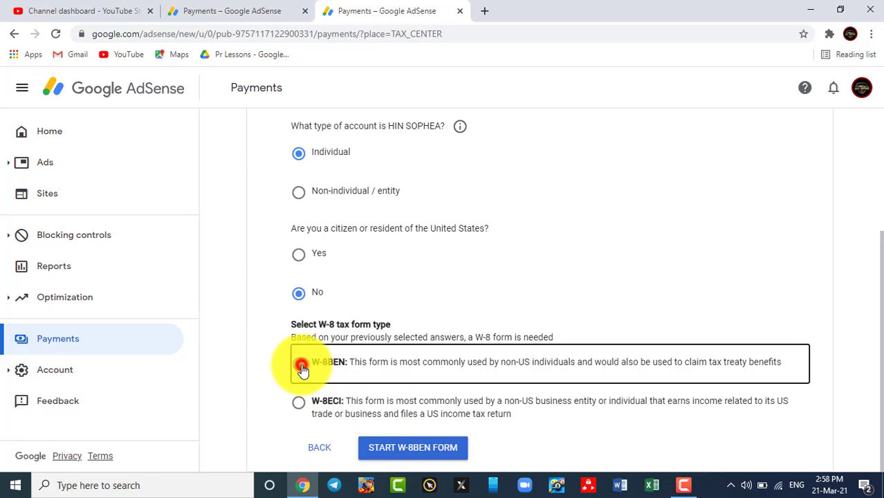
click(436, 450)
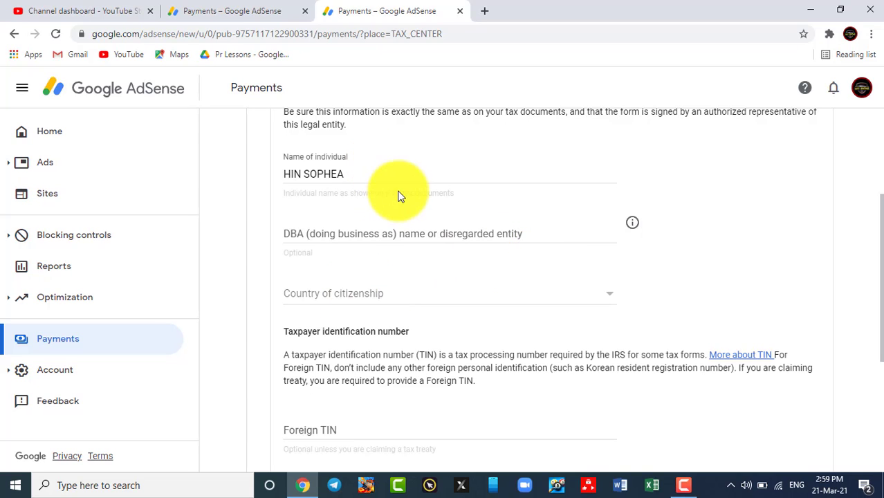
Step: Set the country of citizenship to Cambodia in the Tax identity section of the W-8BEN form
scroll(397, 195, up, 1)
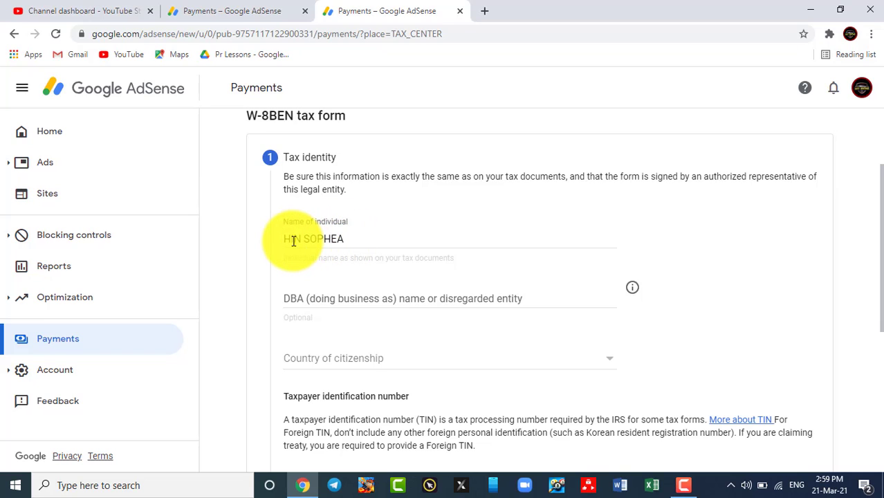
scroll(386, 233, down, 1)
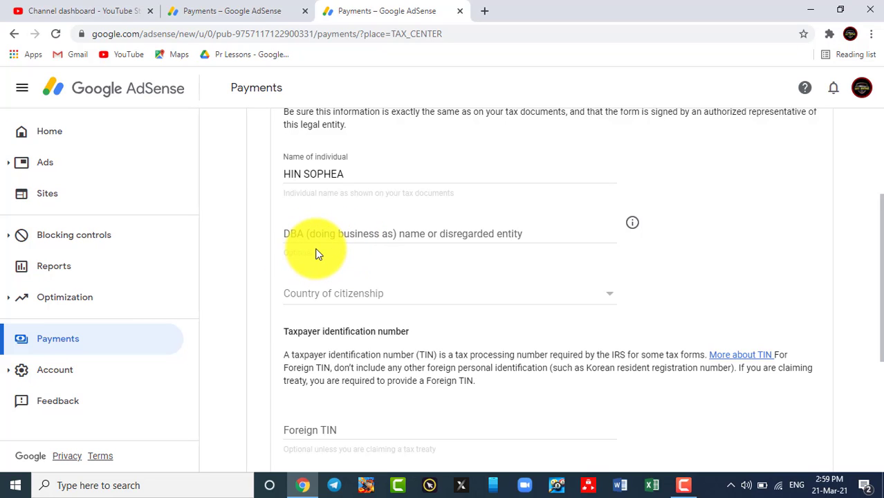
click(526, 298)
scroll(374, 243, down, 6)
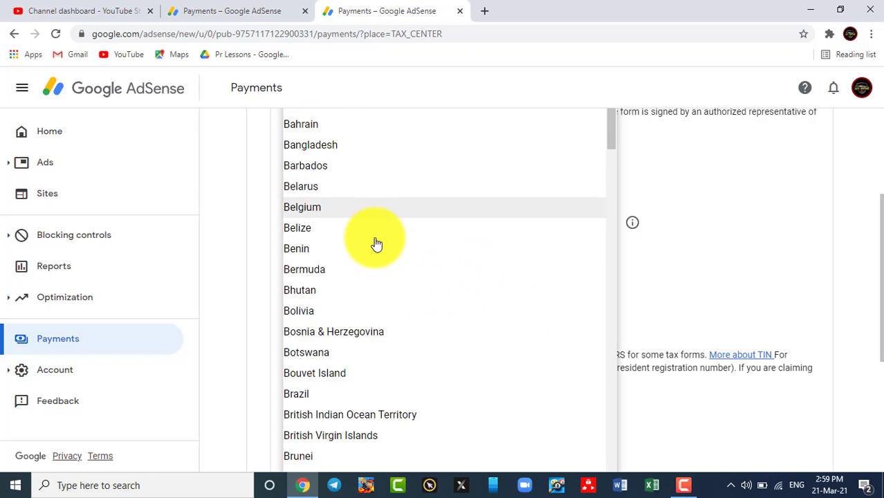
scroll(375, 243, down, 1)
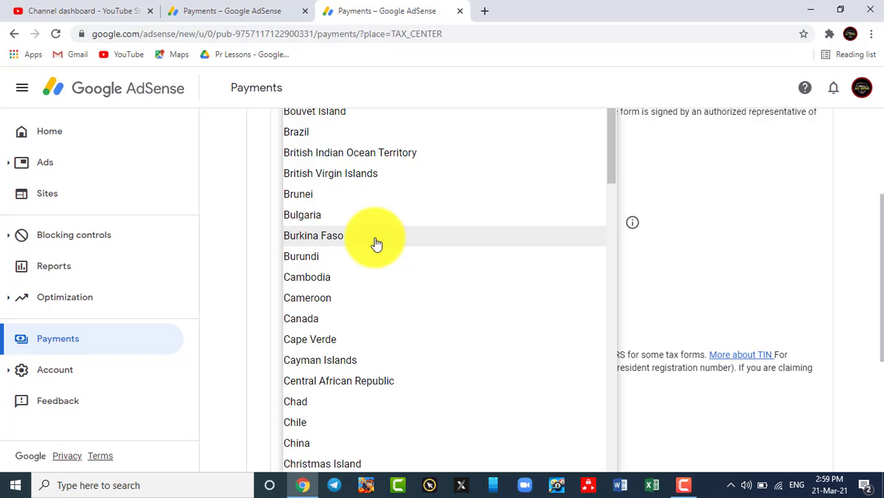
click(320, 280)
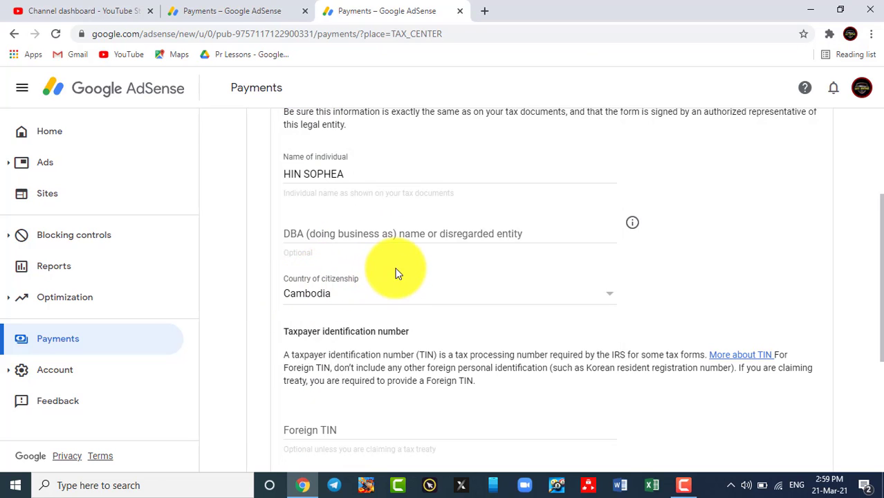
Step: Leave the Foreign TIN and US ITIN or SSN blank and continue to the Address section
scroll(445, 187, down, 2)
scroll(444, 180, down, 1)
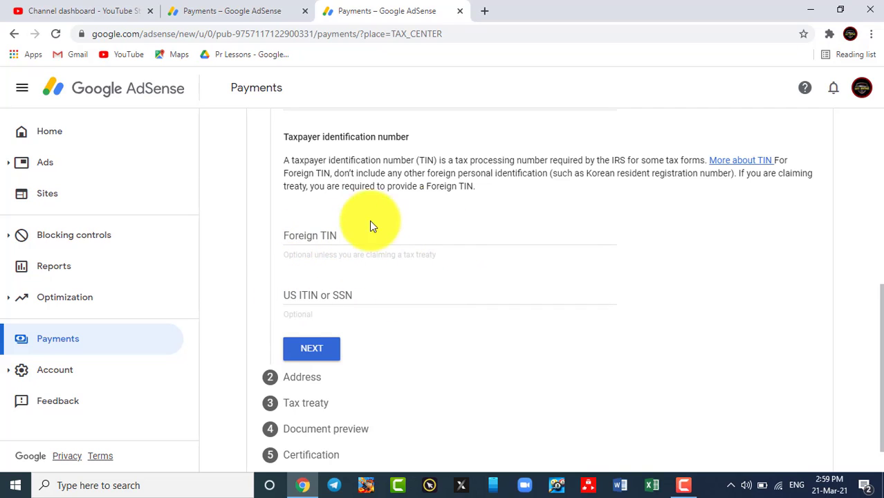
click(319, 354)
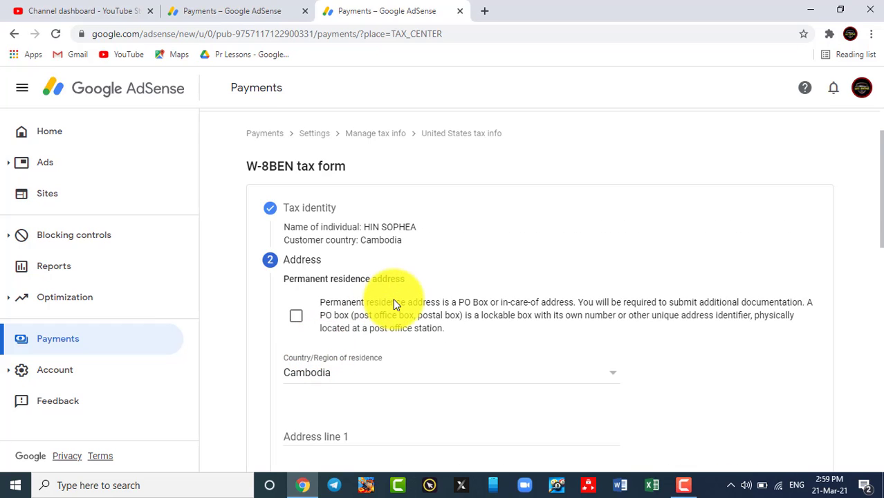
Step: Mark the permanent residence address as a PO Box or in-care-of address
scroll(415, 283, down, 2)
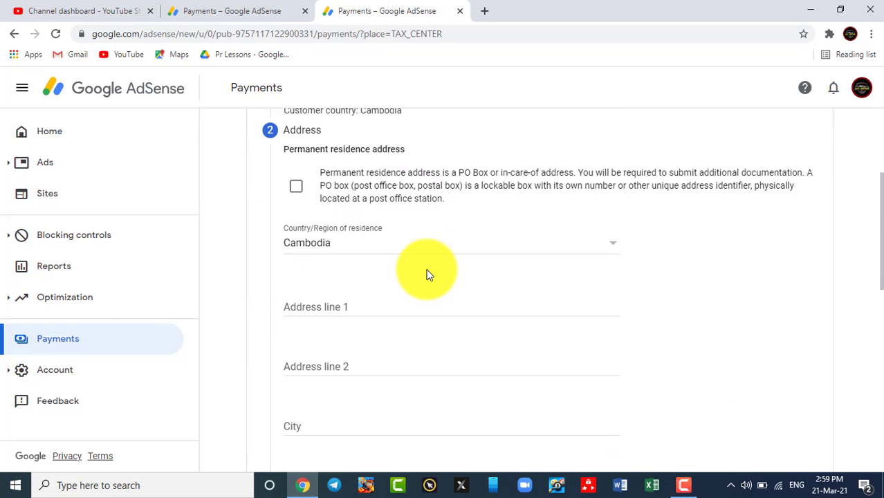
scroll(426, 274, up, 1)
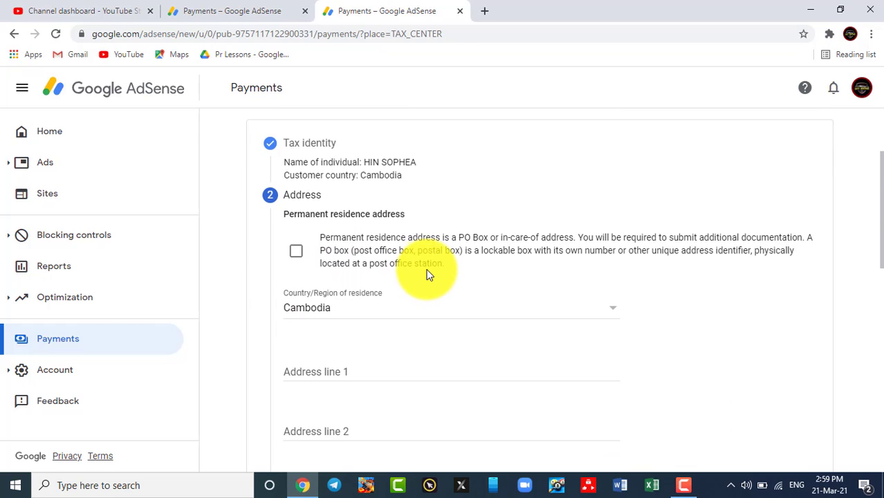
click(297, 257)
scroll(394, 262, down, 1)
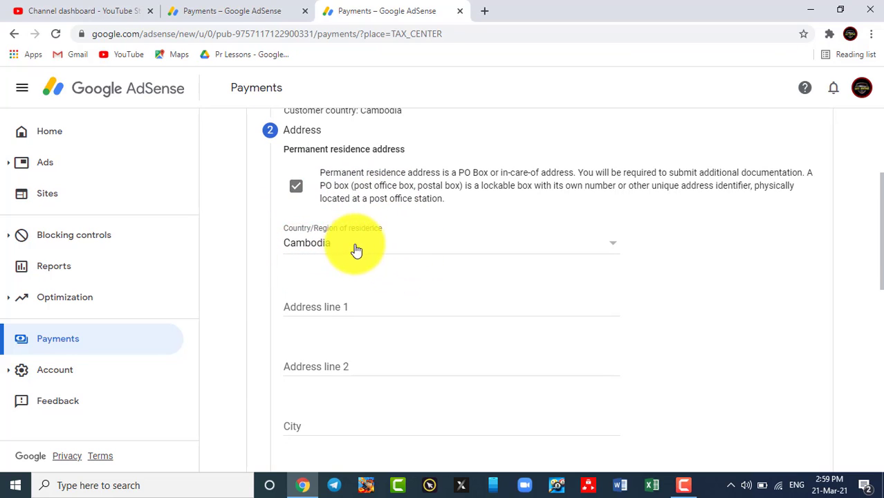
scroll(387, 253, down, 1)
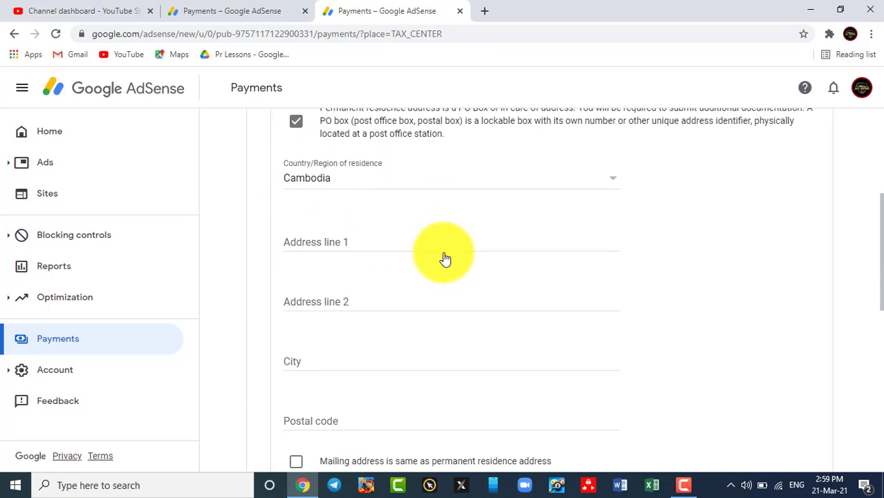
Step: Copy address line 1 from the payments profile's name and address details into address line 1 of the W-8BEN form
click(374, 241)
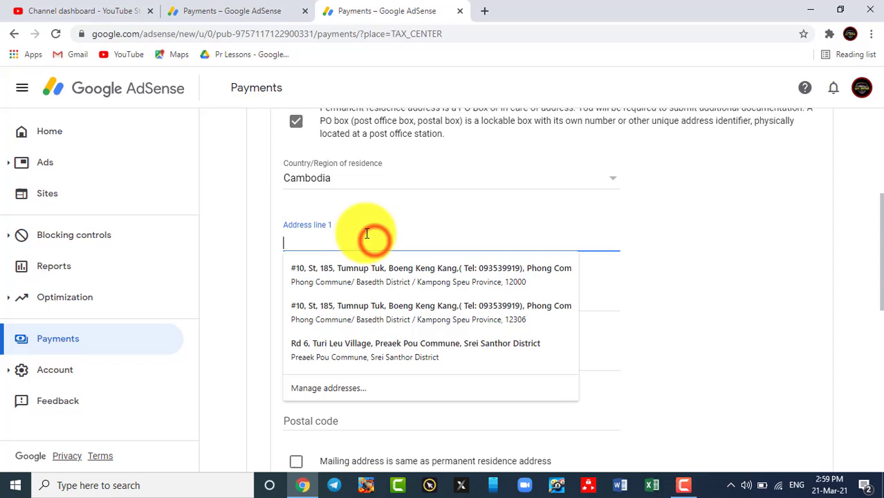
click(255, 10)
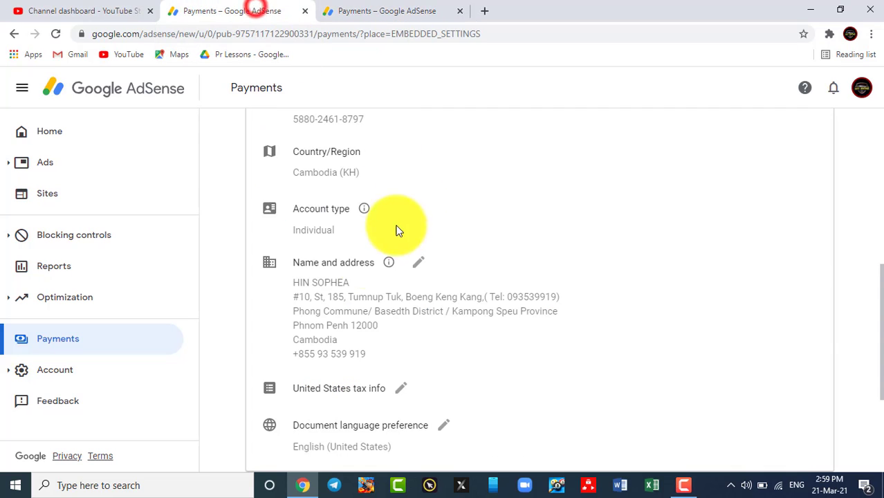
click(420, 265)
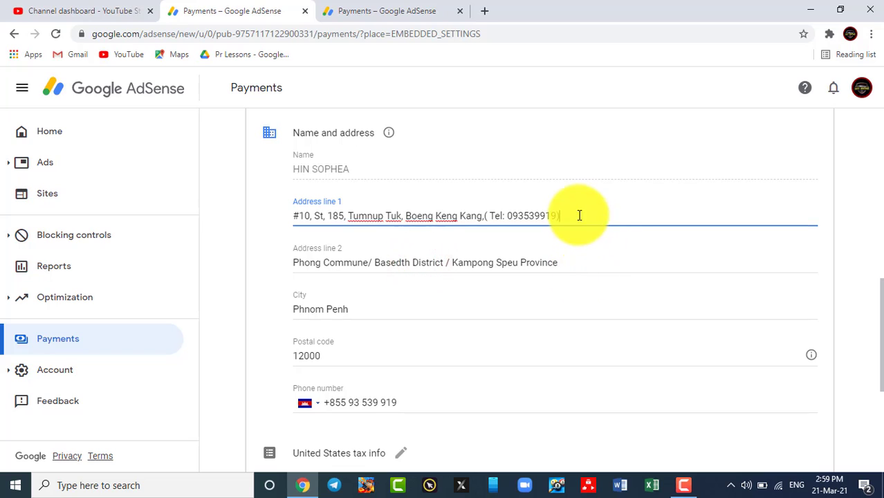
drag(578, 214, 277, 219)
key(ctrl+c)
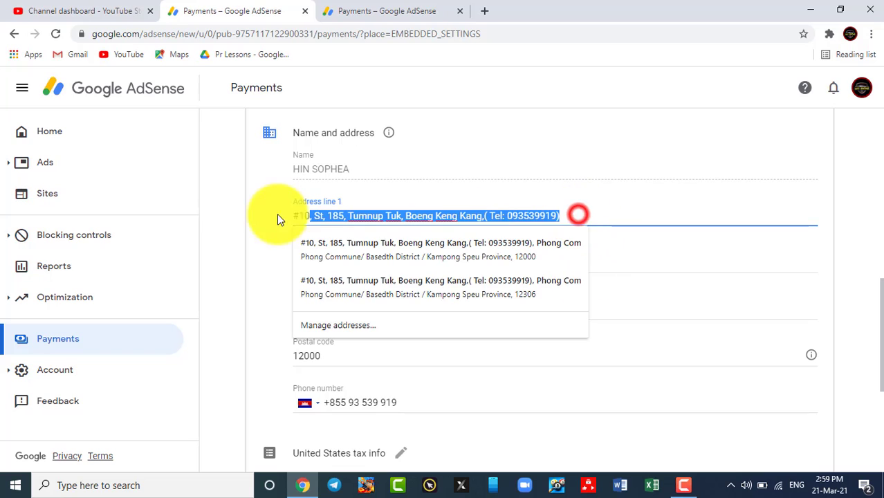
click(379, 10)
key(ctrl+v)
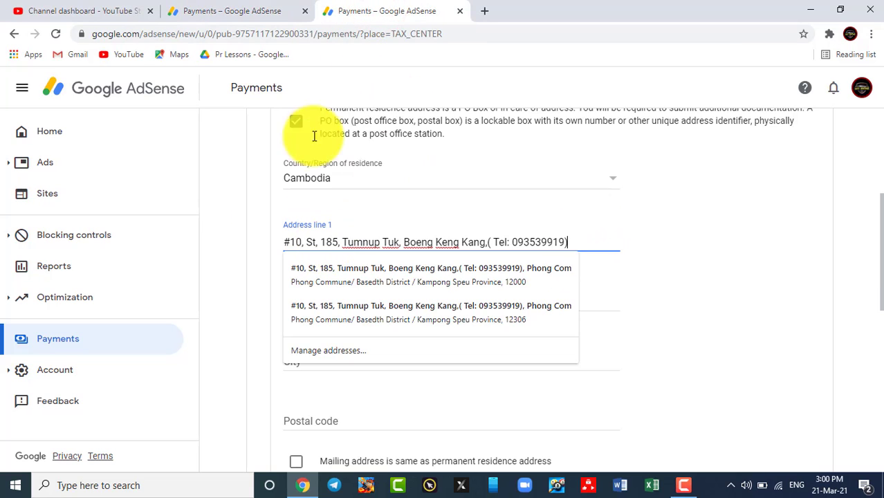
Step: Copy address line 2 from the payments profile into the permanent residence address of the W-8BEN form
click(266, 13)
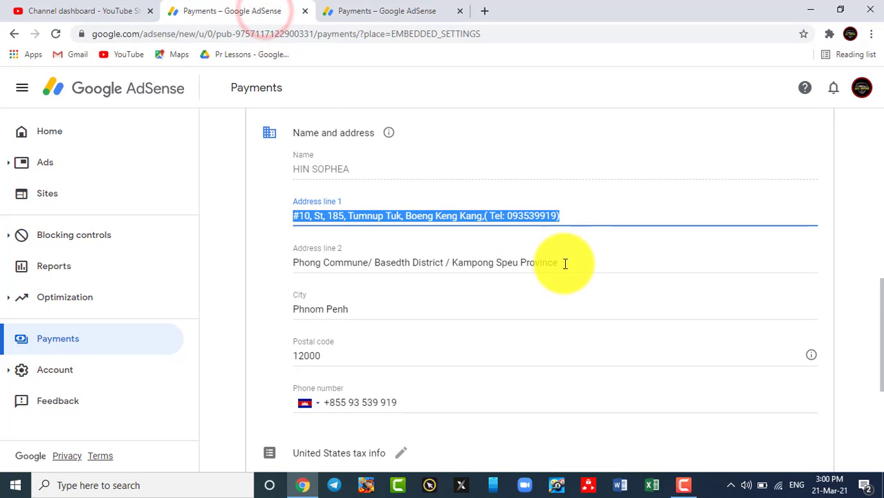
drag(561, 262, 287, 261)
key(ctrl+c)
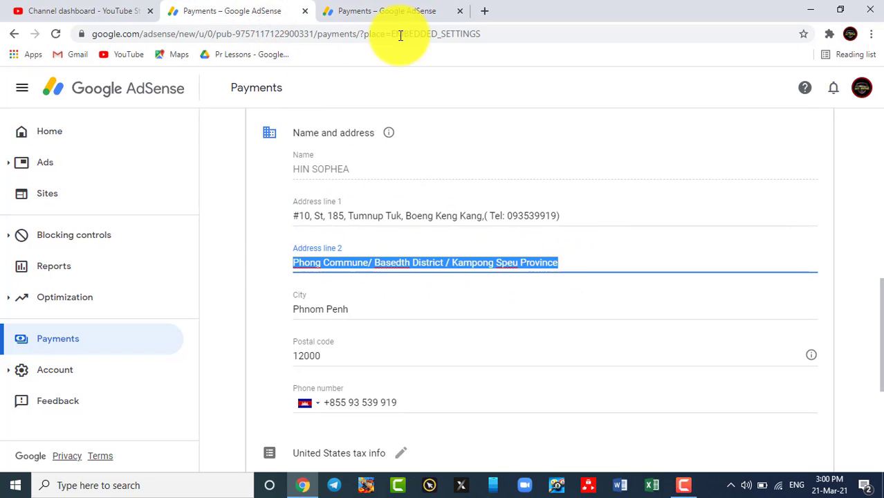
click(398, 10)
scroll(395, 282, down, 1)
click(363, 234)
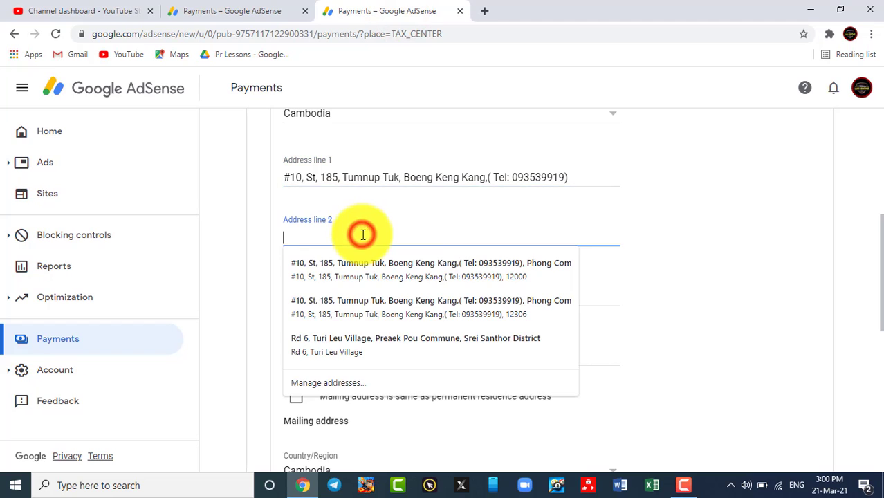
key(ctrl+v)
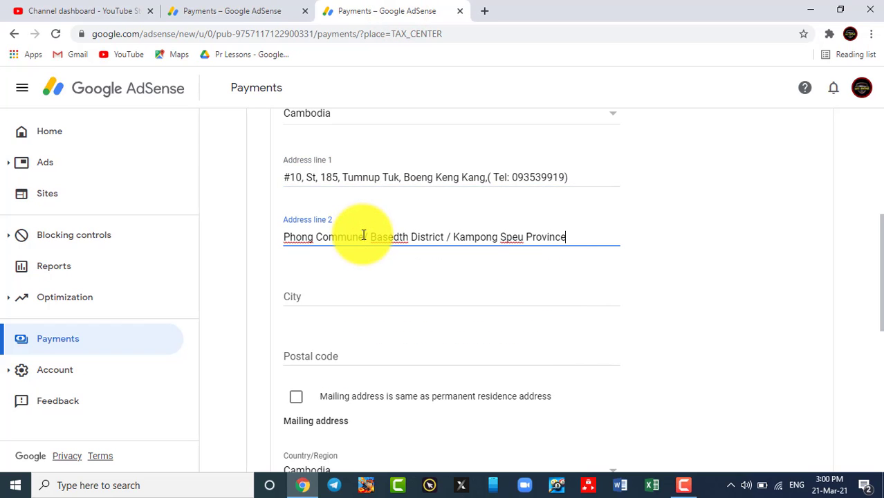
Step: Copy the city from the payments profile into the permanent residence address of the W-8BEN form
click(325, 296)
click(252, 10)
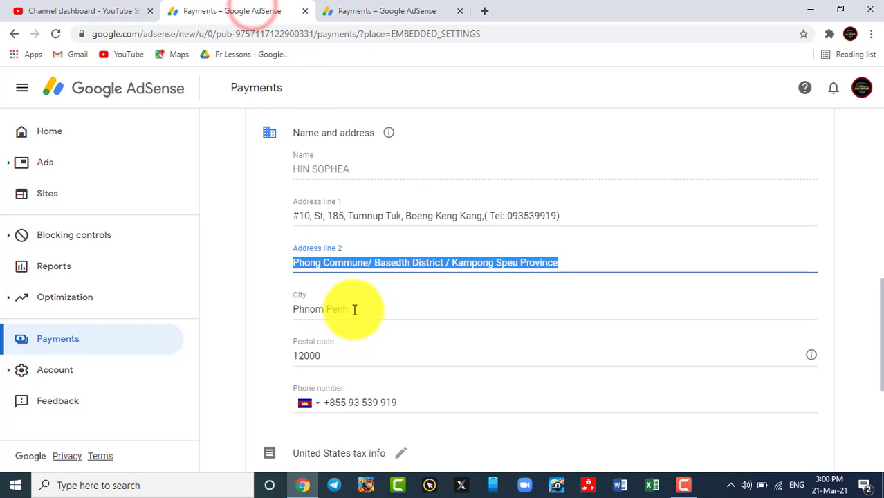
drag(354, 309, 285, 306)
key(ctrl+c)
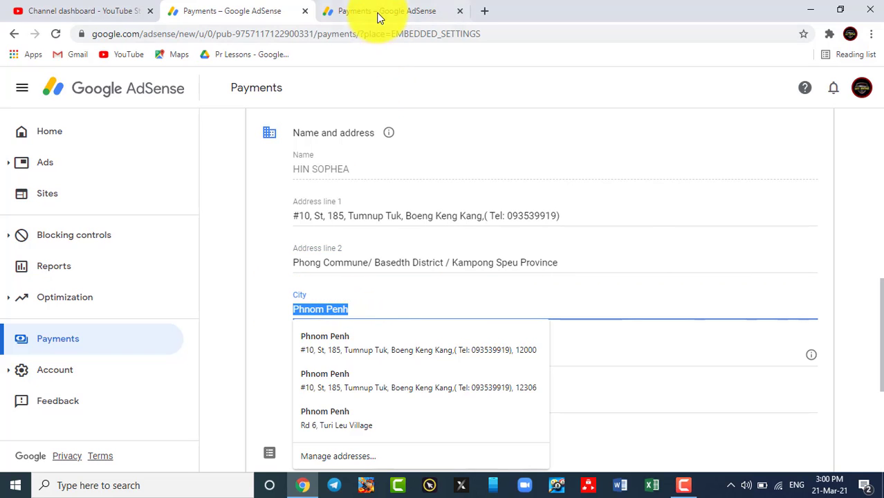
click(379, 18)
click(330, 286)
key(ctrl+v)
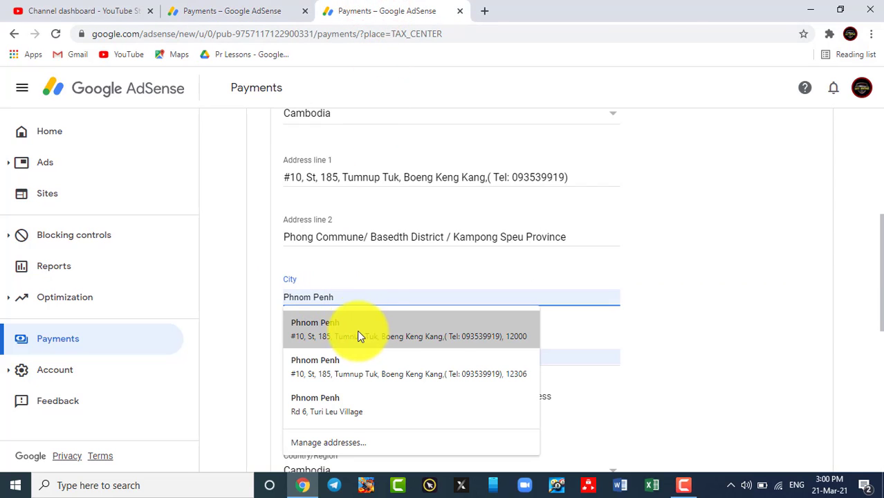
click(637, 324)
scroll(288, 331, down, 1)
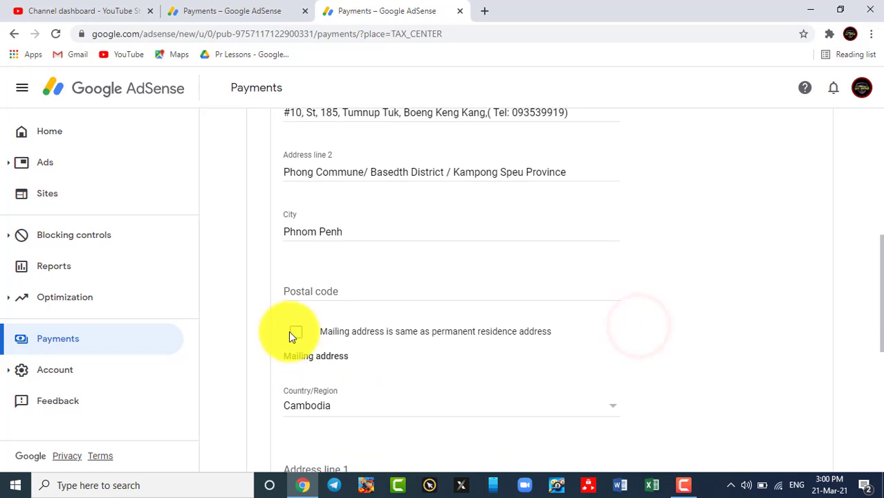
Step: Look up the postal code in the payments profile and enter it in the permanent residence address
click(351, 292)
click(220, 11)
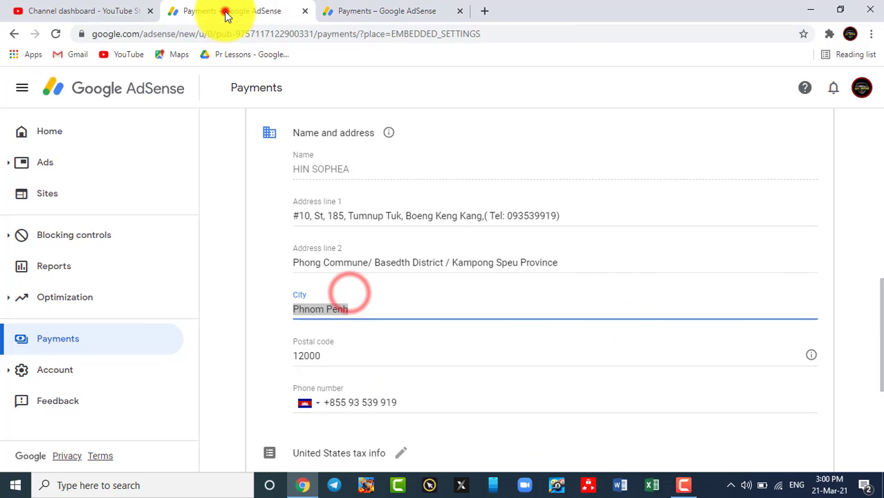
click(320, 290)
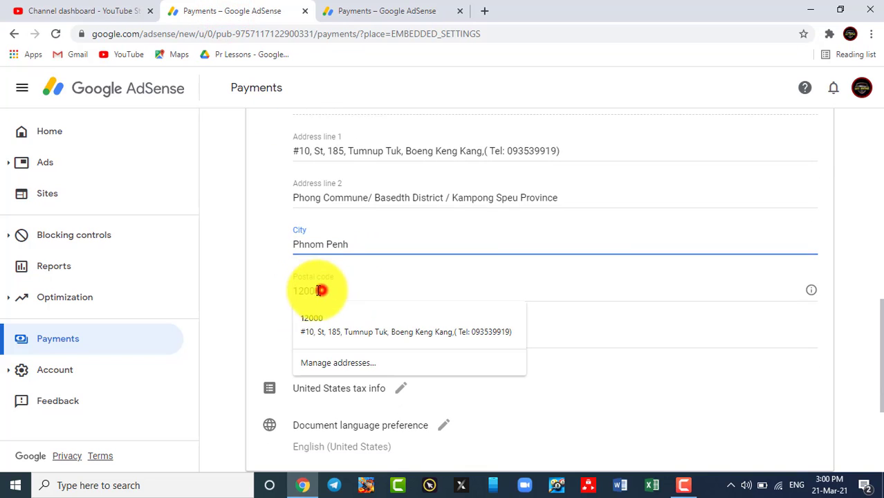
click(367, 10)
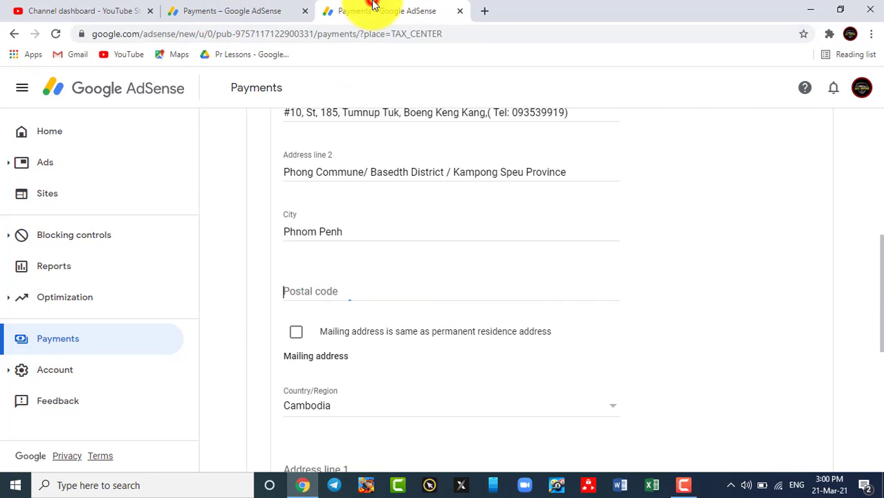
click(318, 299)
text(12000)
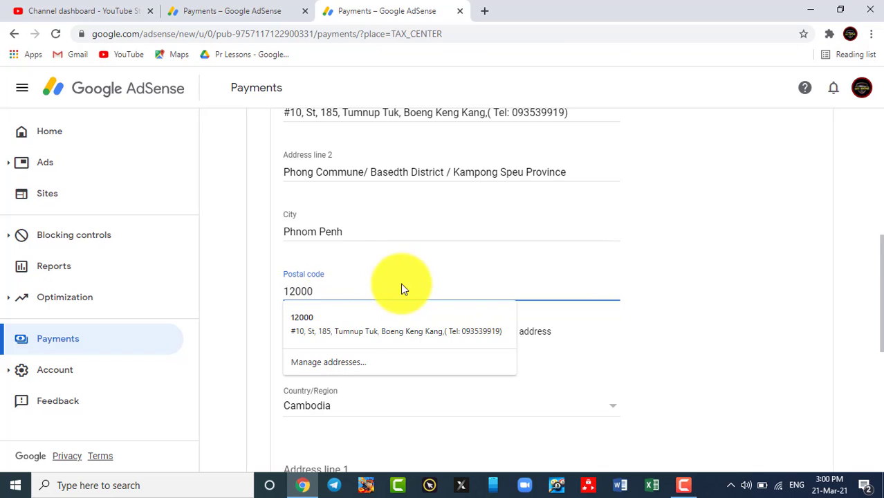
scroll(403, 288, down, 2)
click(665, 267)
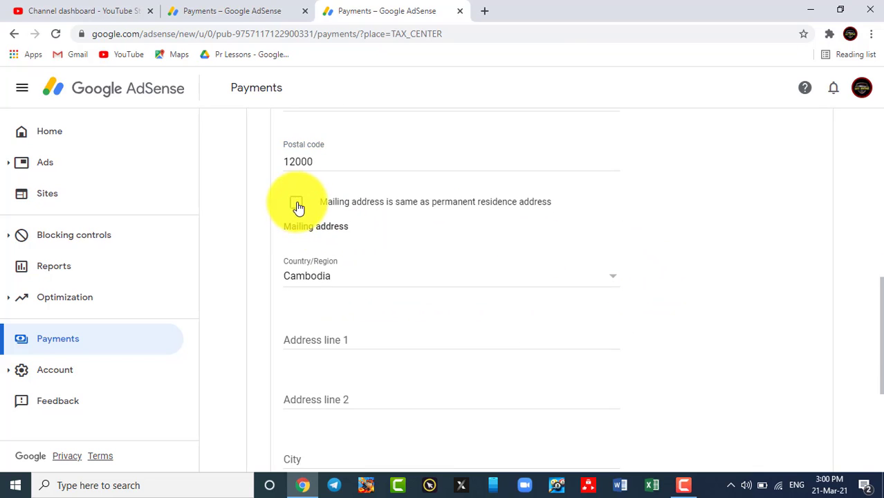
Step: Set the mailing address to be the same as the permanent residence address and continue to the Tax treaty section
scroll(319, 221, up, 1)
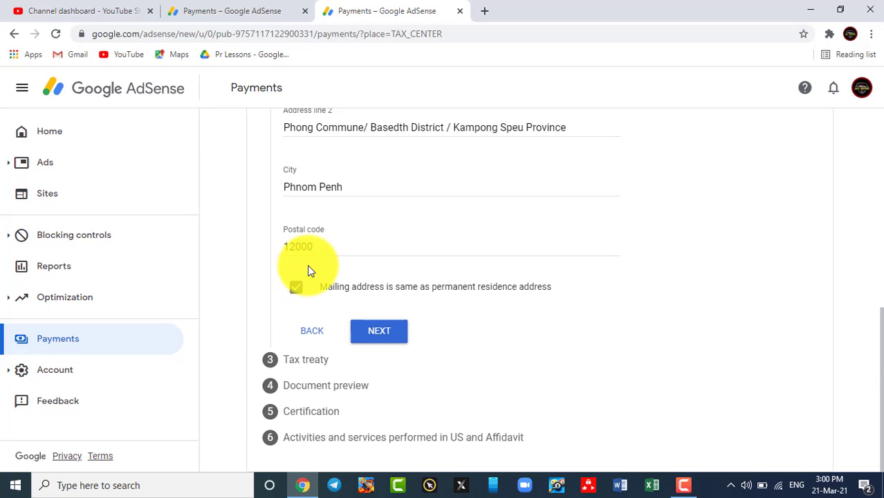
click(379, 332)
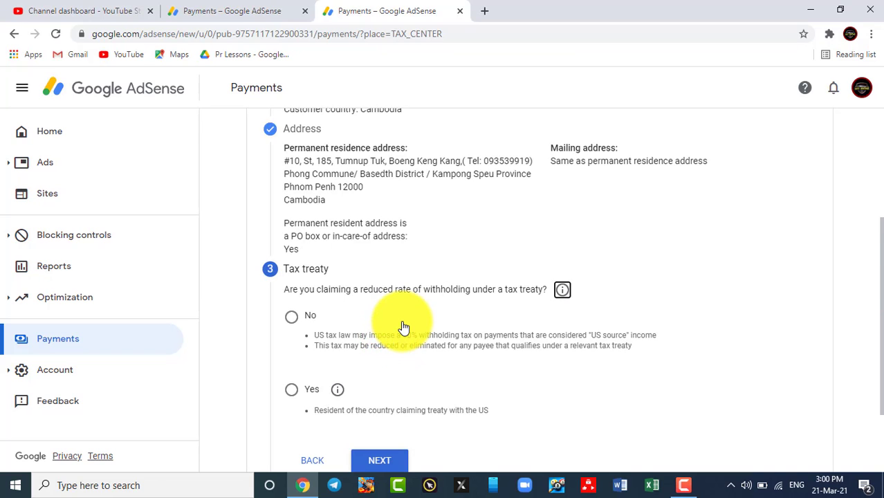
Step: Answer Yes to claiming a reduced rate of withholding under a tax treaty
scroll(404, 323, down, 1)
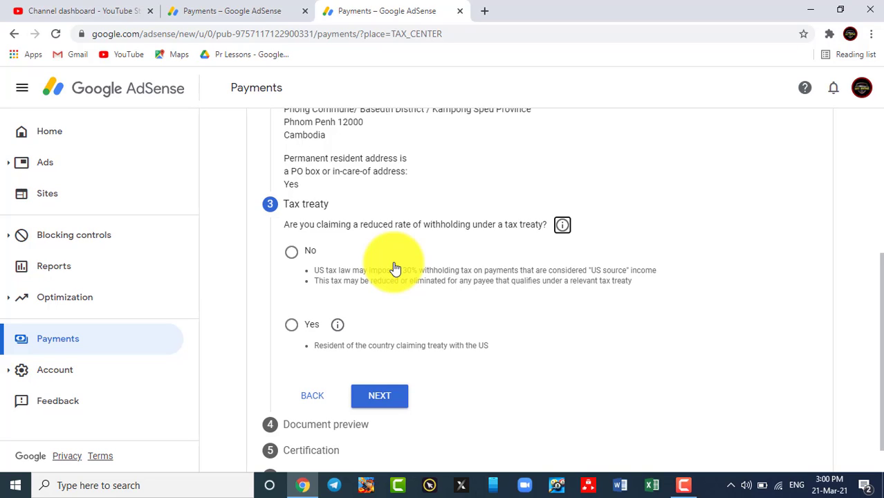
click(292, 326)
scroll(389, 332, down, 1)
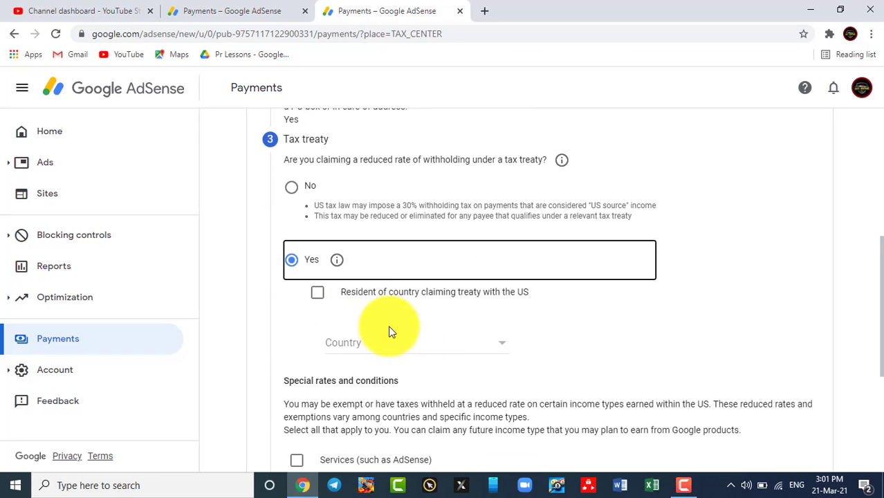
Step: Check whether the country of residence is offered among the tax treaty countries, and close the list without choosing one
click(468, 344)
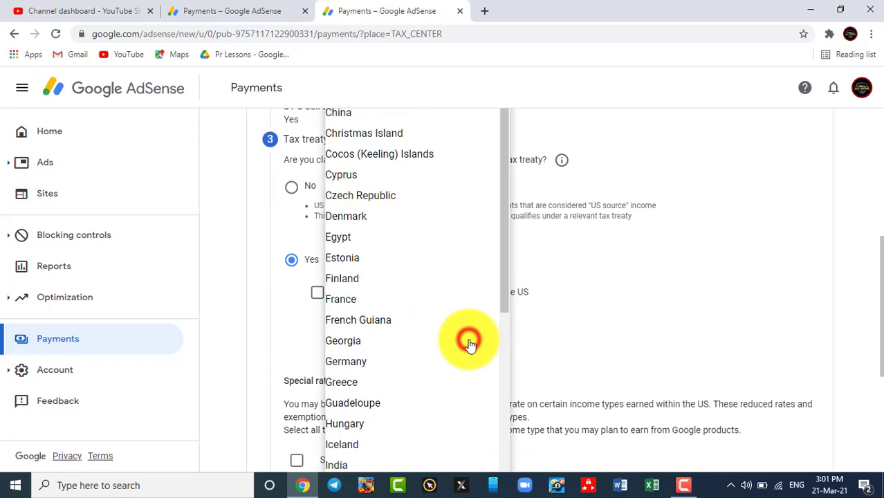
scroll(396, 262, up, 2)
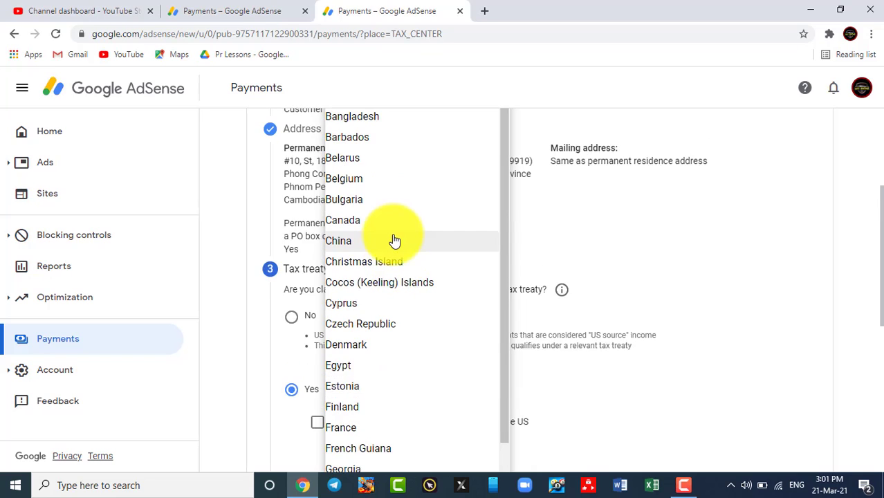
scroll(393, 240, up, 5)
scroll(400, 292, down, 3)
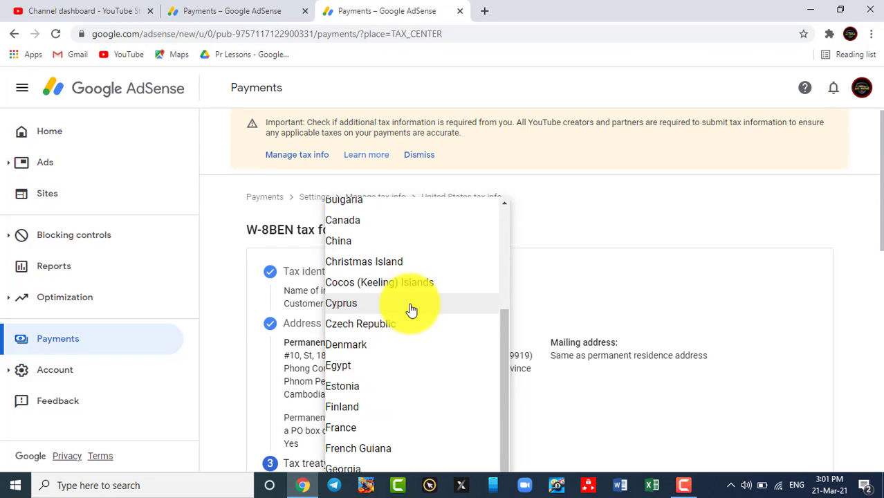
scroll(411, 310, up, 3)
scroll(415, 316, down, 5)
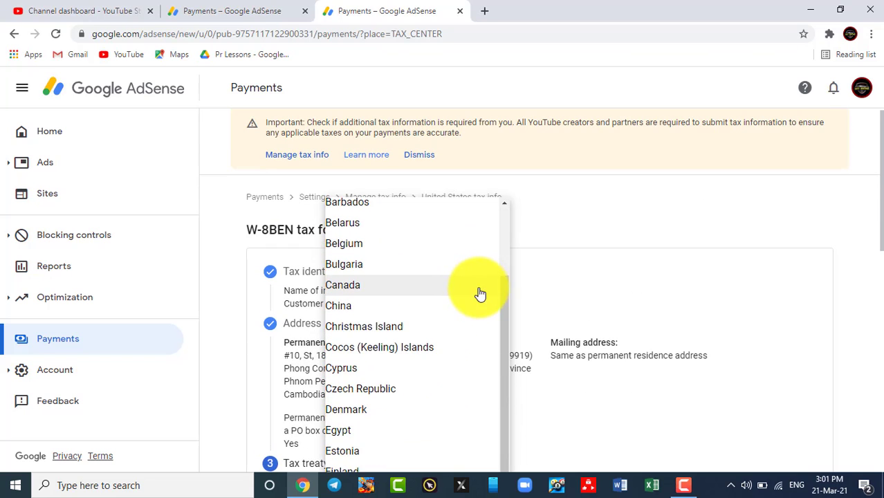
scroll(561, 273, down, 2)
scroll(559, 261, up, 1)
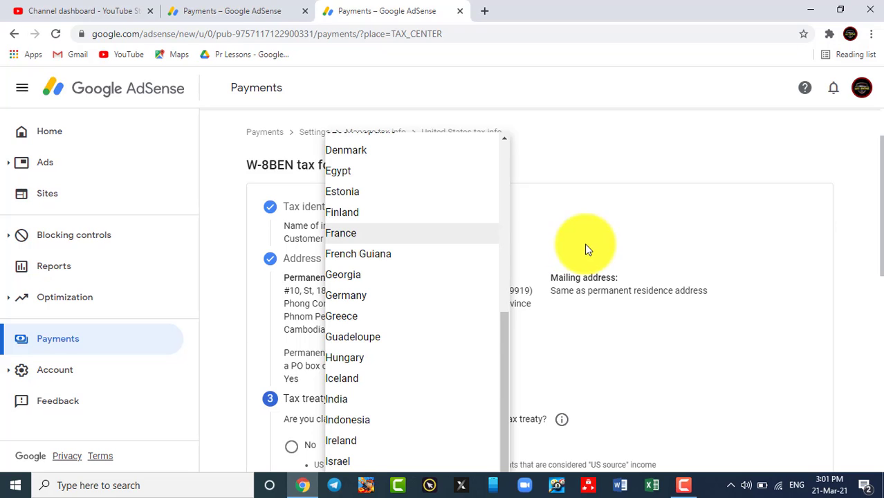
click(681, 225)
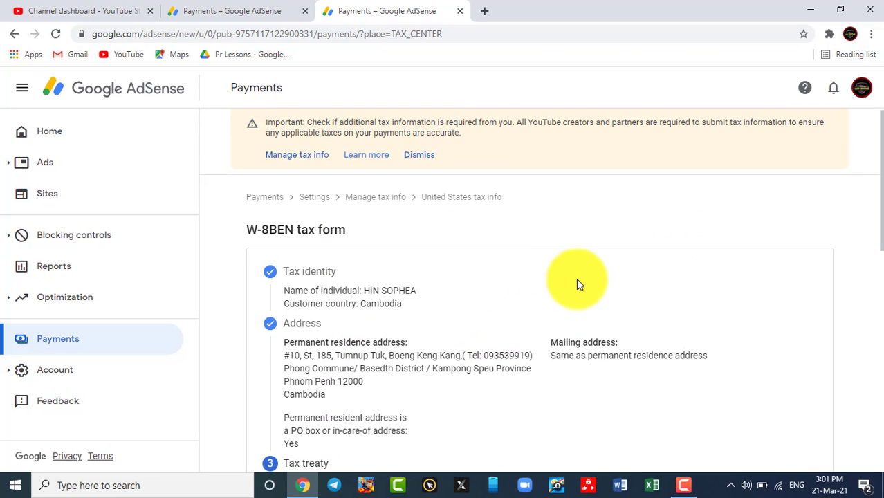
scroll(618, 273, down, 5)
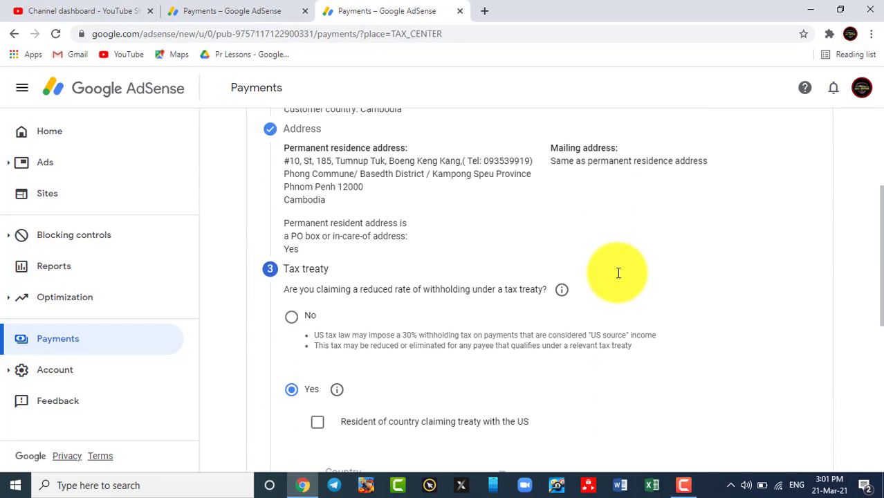
Step: Change the tax treaty answer to No for claiming a reduced rate of withholding, and continue to the document preview
scroll(314, 227, up, 1)
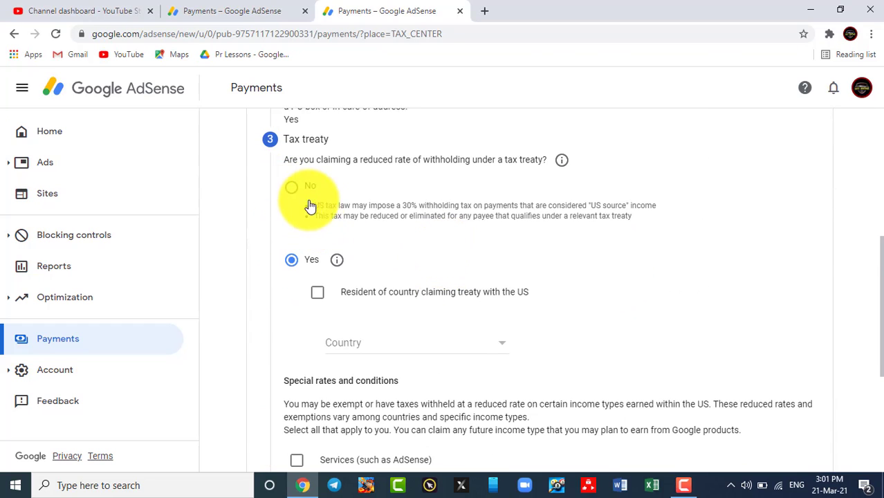
click(290, 188)
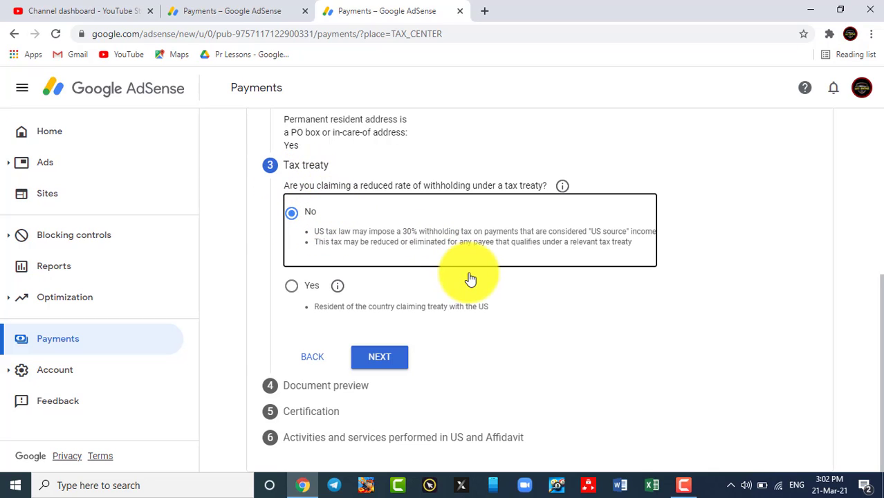
click(381, 358)
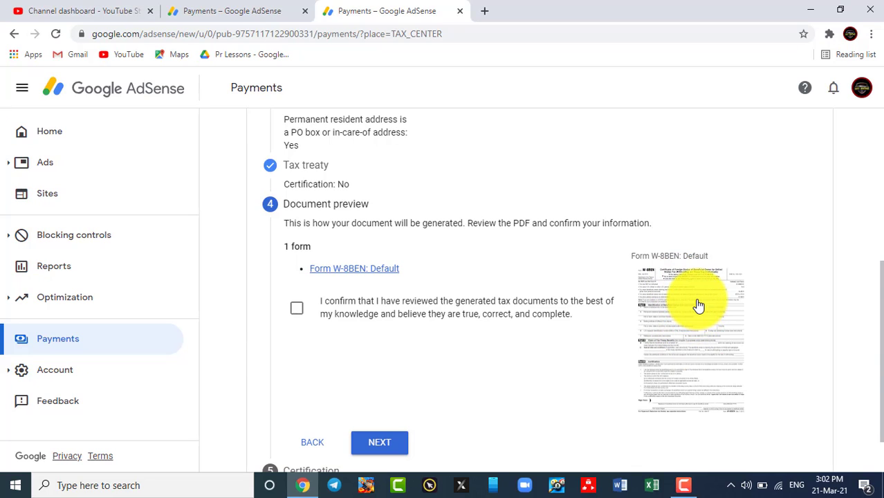
Step: Confirm that the generated Form W-8BEN has been reviewed and is correct, and continue to the Certification section
click(296, 310)
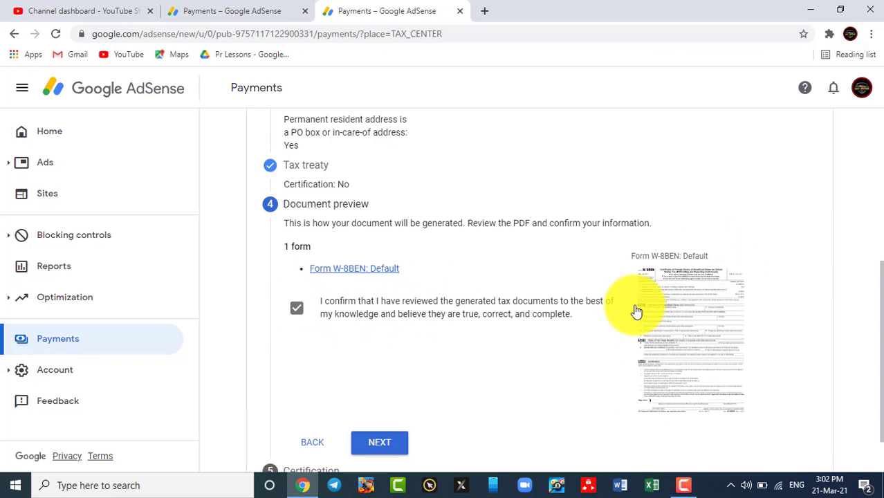
scroll(538, 289, down, 1)
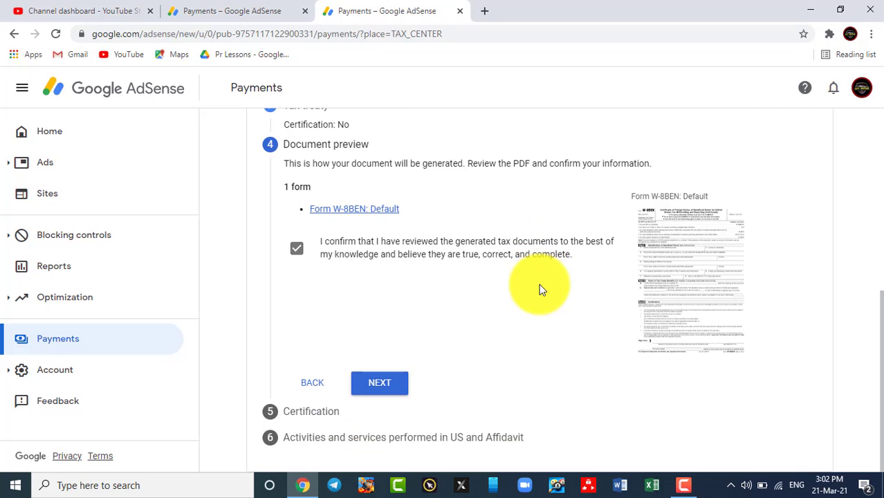
click(383, 382)
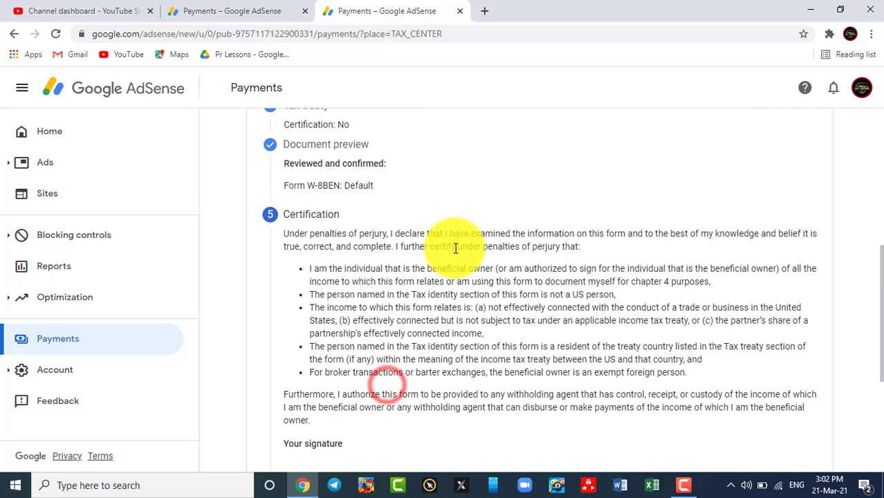
Step: Copy the account holder's name from the payments profile and enter it as the full legal name in the signature section
scroll(474, 221, down, 1)
scroll(476, 220, down, 2)
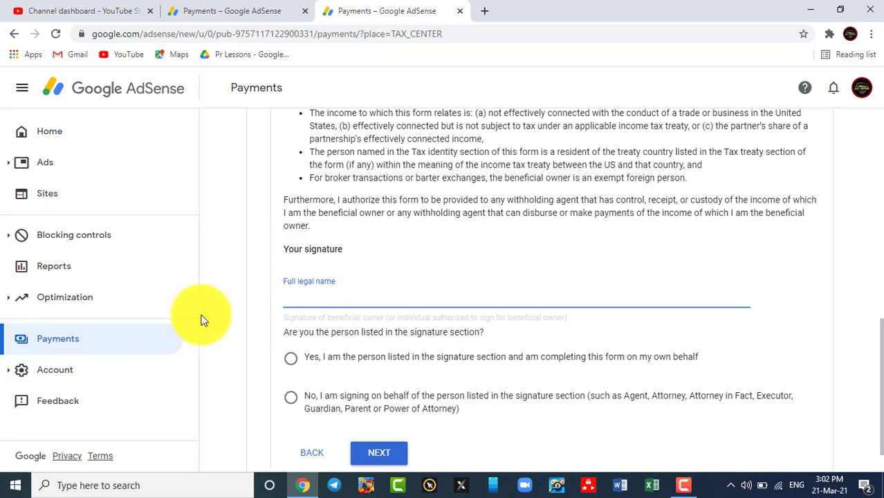
click(237, 9)
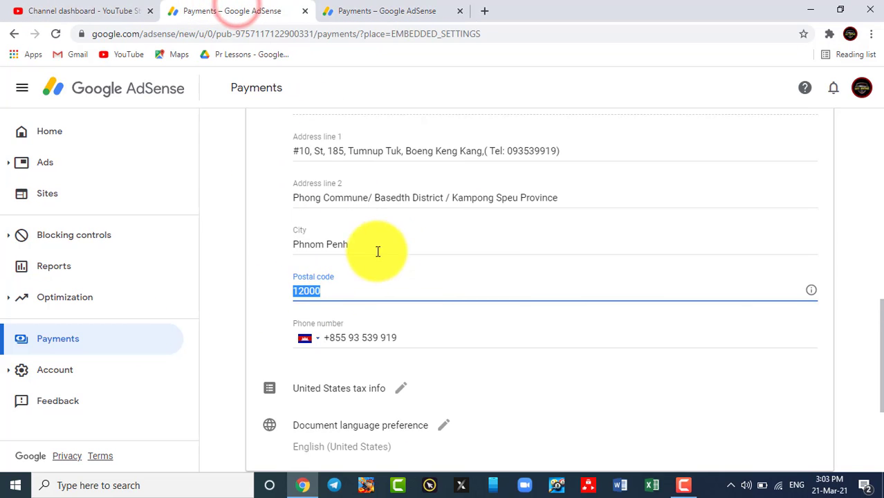
scroll(394, 256, up, 5)
scroll(392, 258, up, 4)
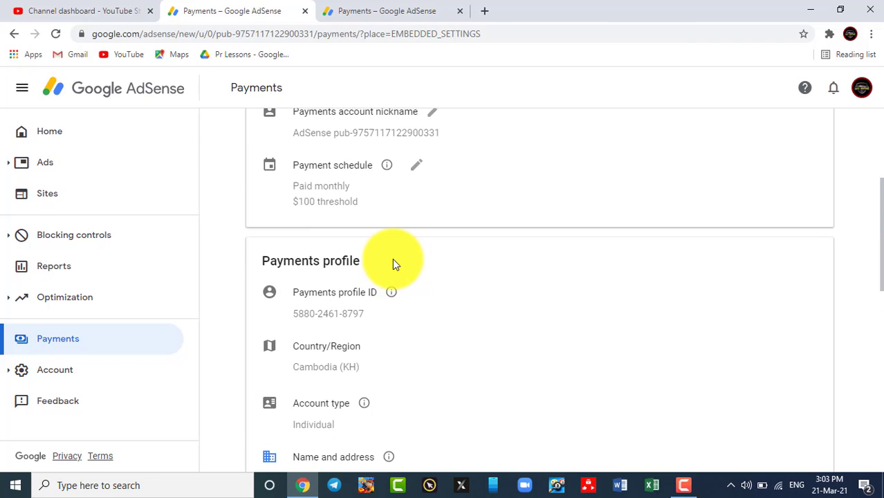
scroll(391, 258, down, 5)
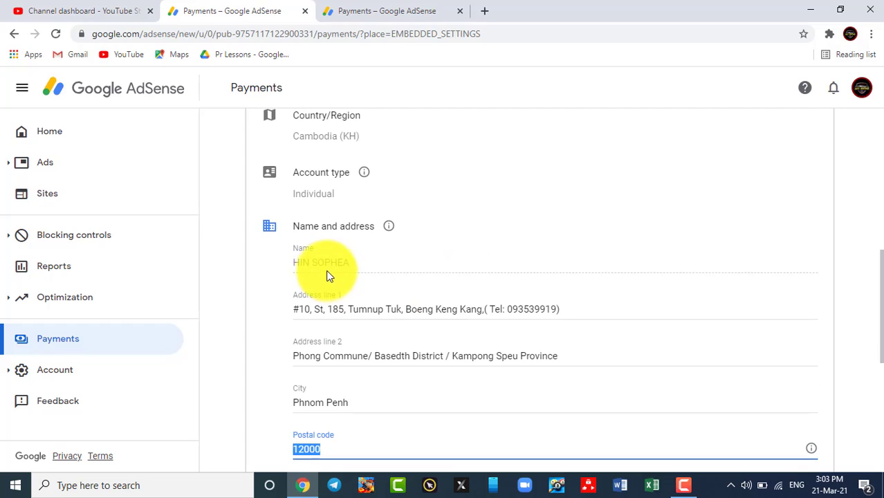
click(294, 260)
drag(320, 268, 350, 264)
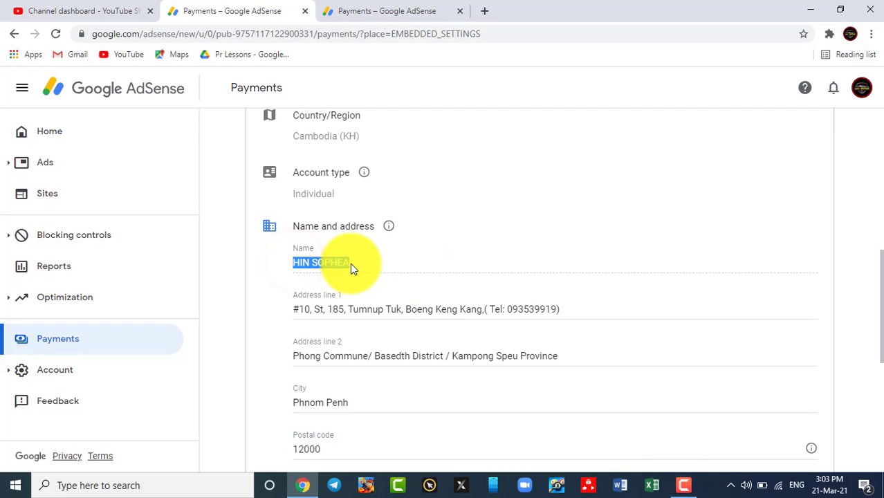
click(428, 8)
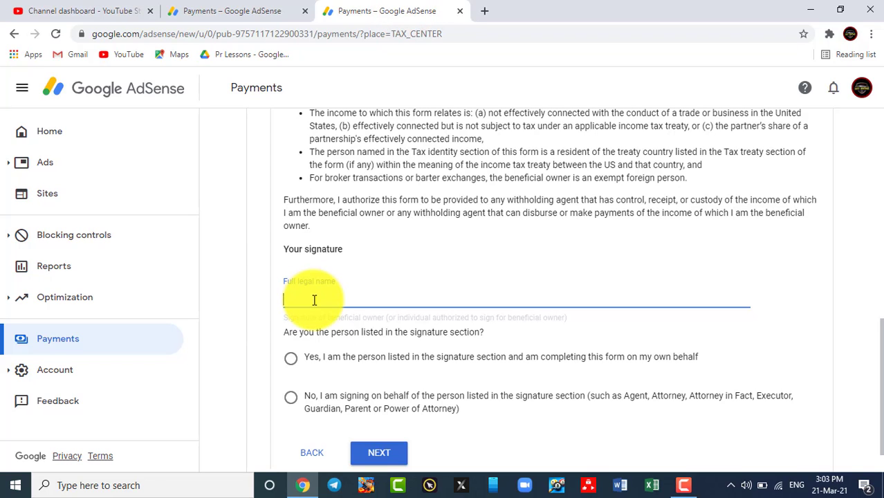
Step: Declare that the form is completed on one's own behalf as the person in the signature section, and continue to the activities and affidavit section
scroll(414, 262, down, 1)
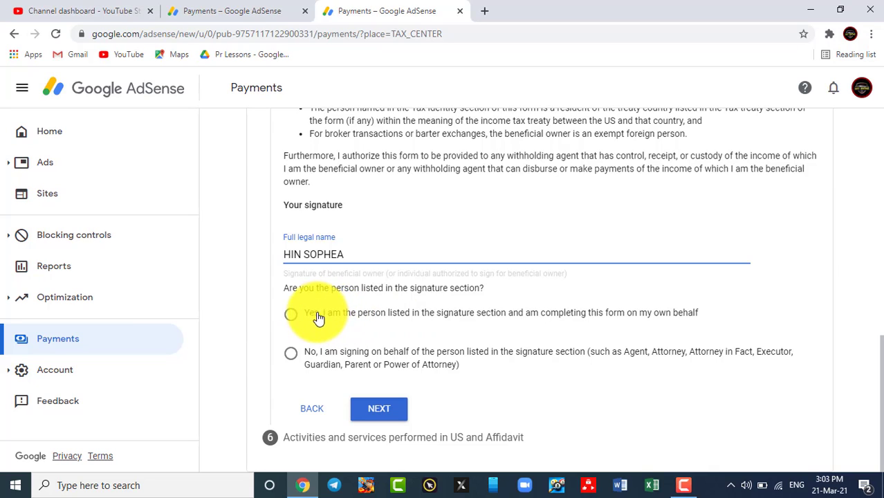
click(367, 316)
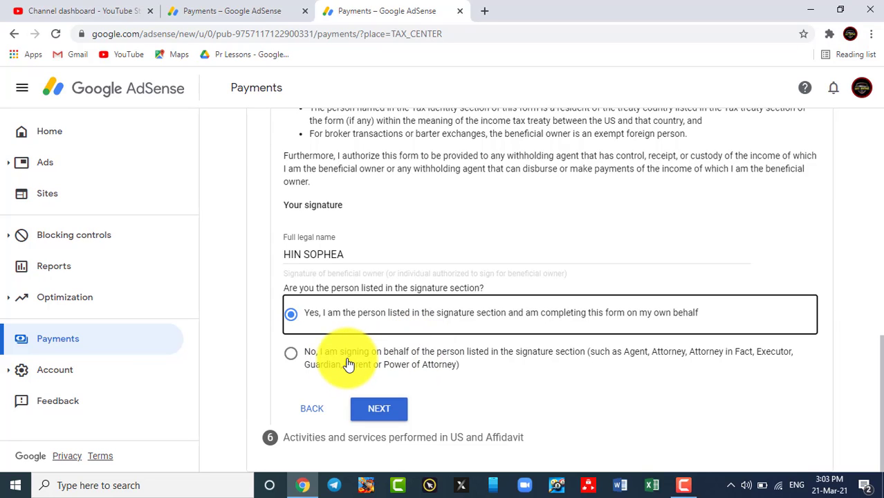
click(385, 415)
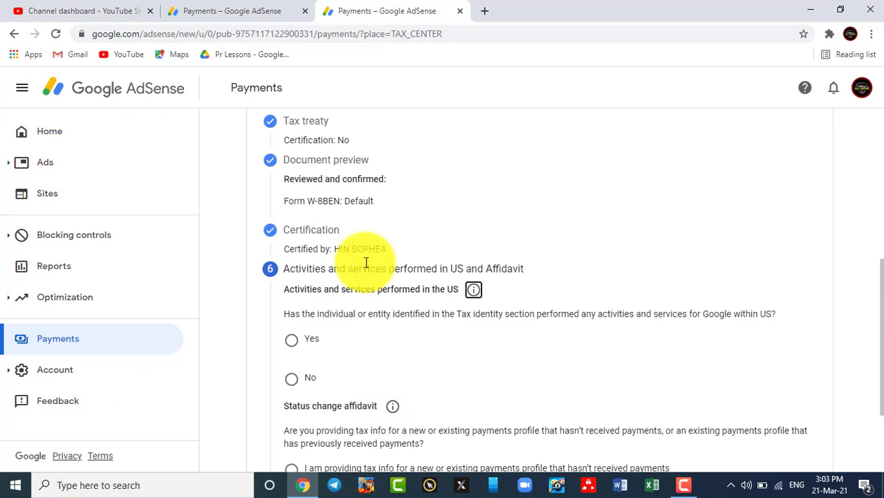
Step: Answer No to activities and services performed for Google within the US, and certify that all services are performed solely outside the US
scroll(502, 332, down, 2)
scroll(501, 333, up, 1)
scroll(501, 333, down, 1)
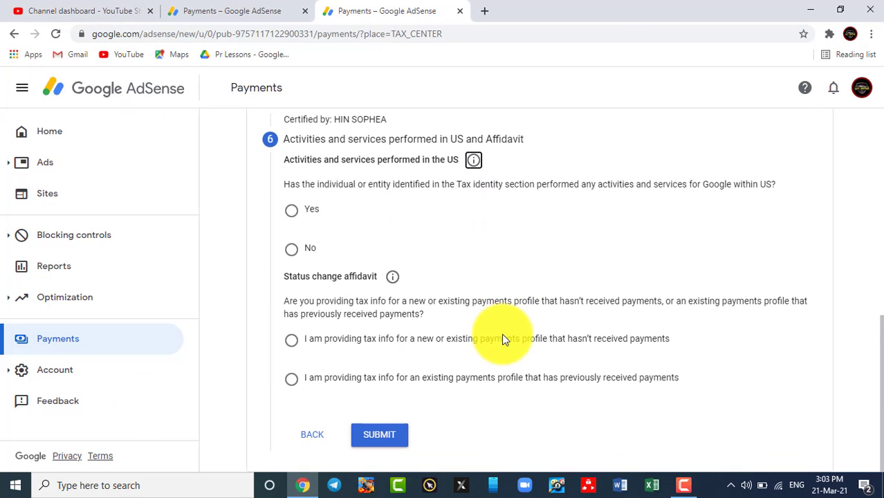
scroll(498, 265, up, 1)
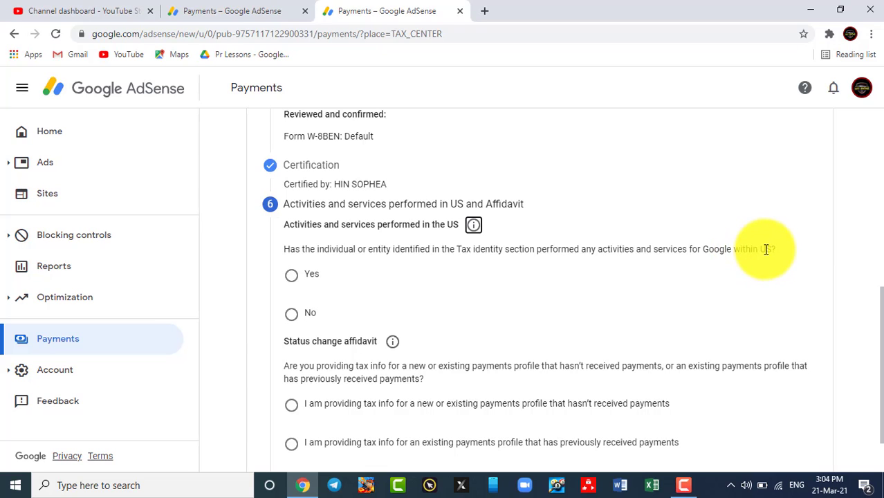
click(291, 314)
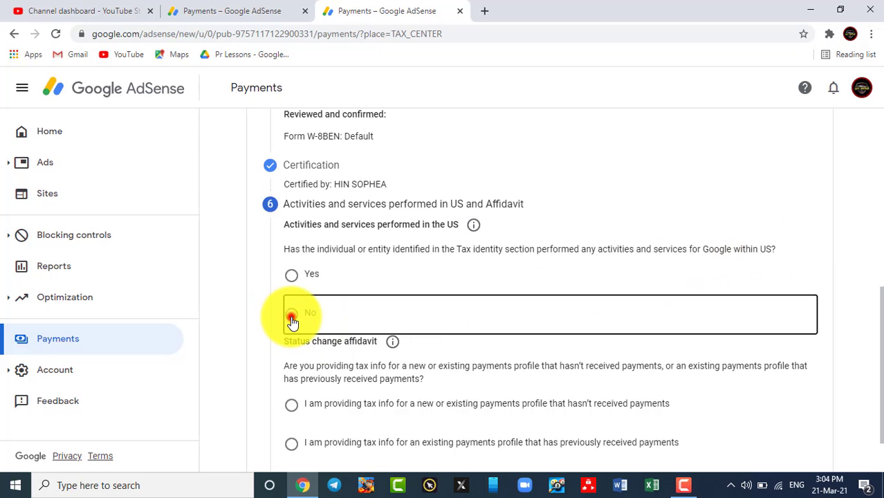
scroll(311, 315, down, 1)
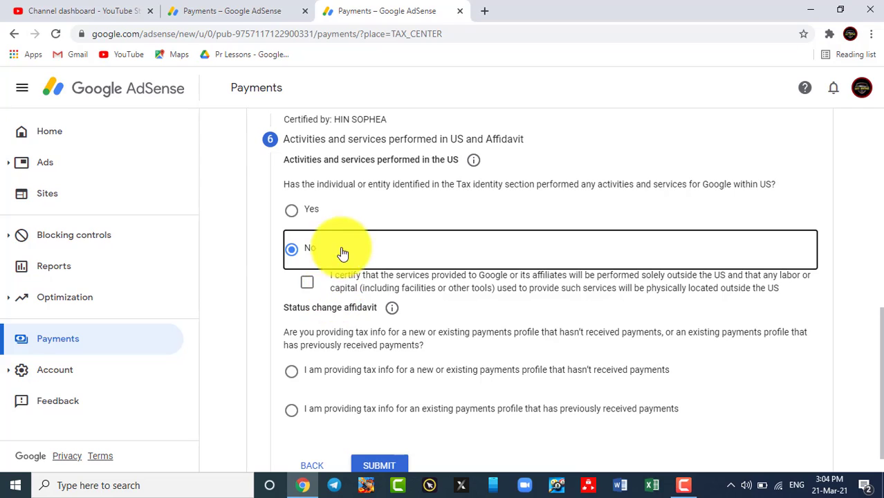
click(306, 282)
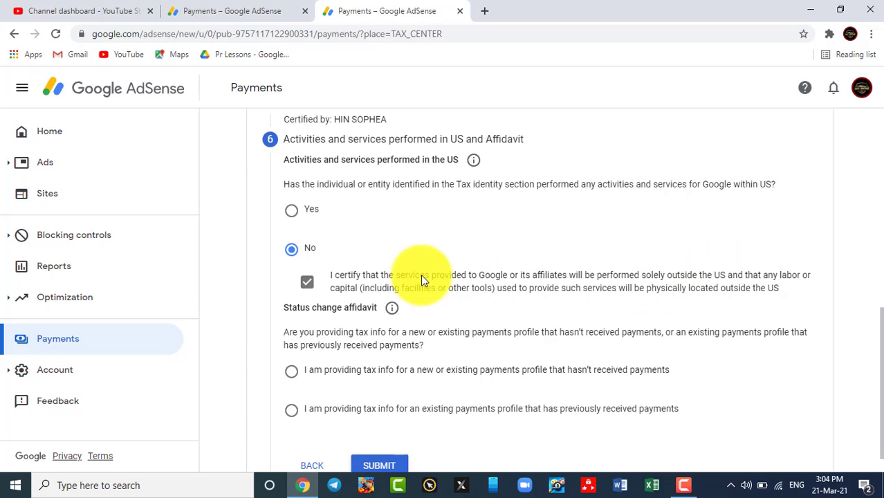
Step: In the status change affidavit, state that the tax info is for a payments profile that hasn't received payments, and submit the form
scroll(415, 305, down, 1)
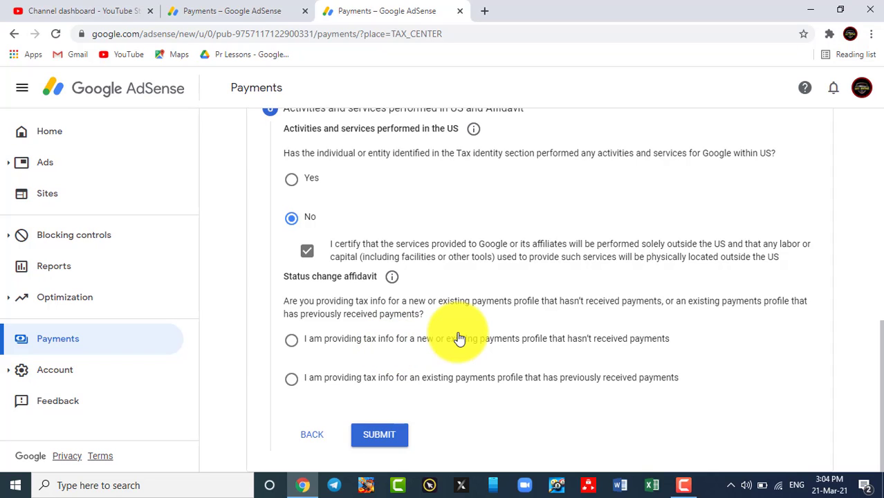
click(292, 340)
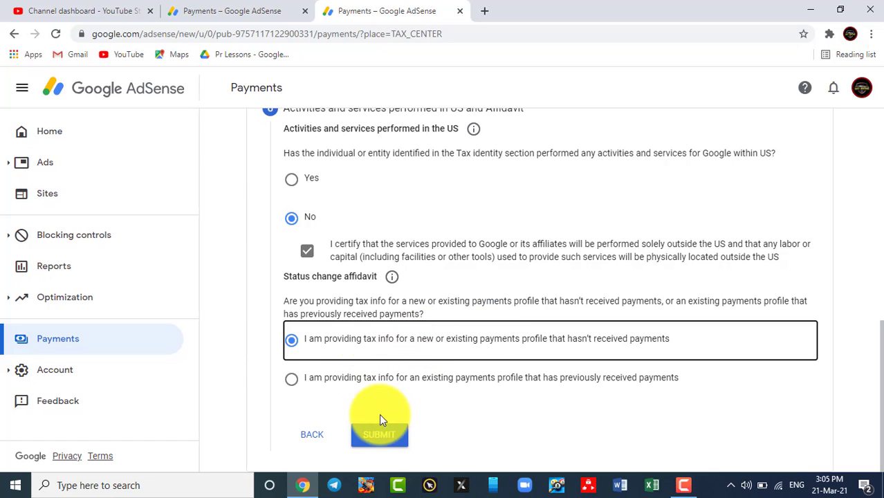
click(376, 438)
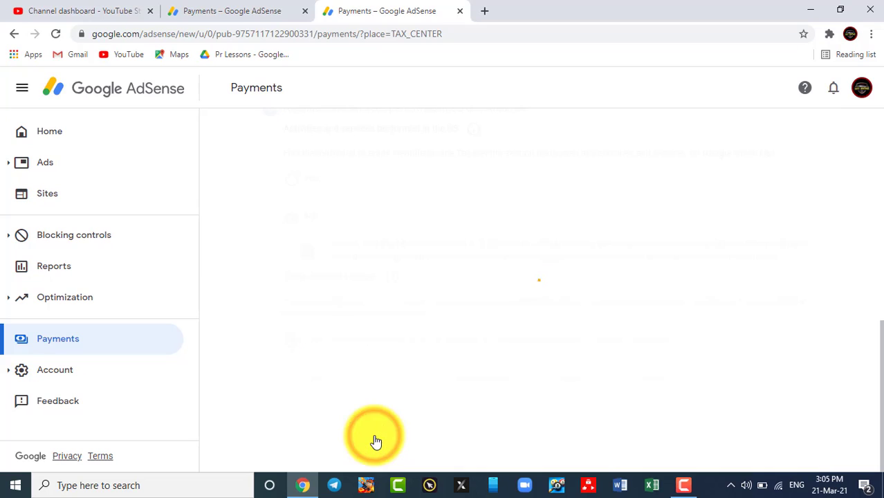